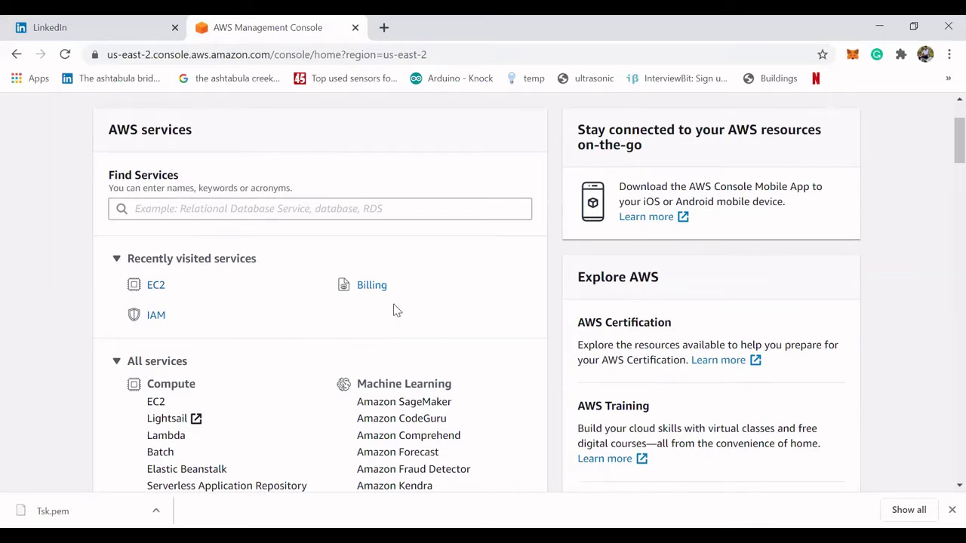
scroll(393, 309, "up", 1)
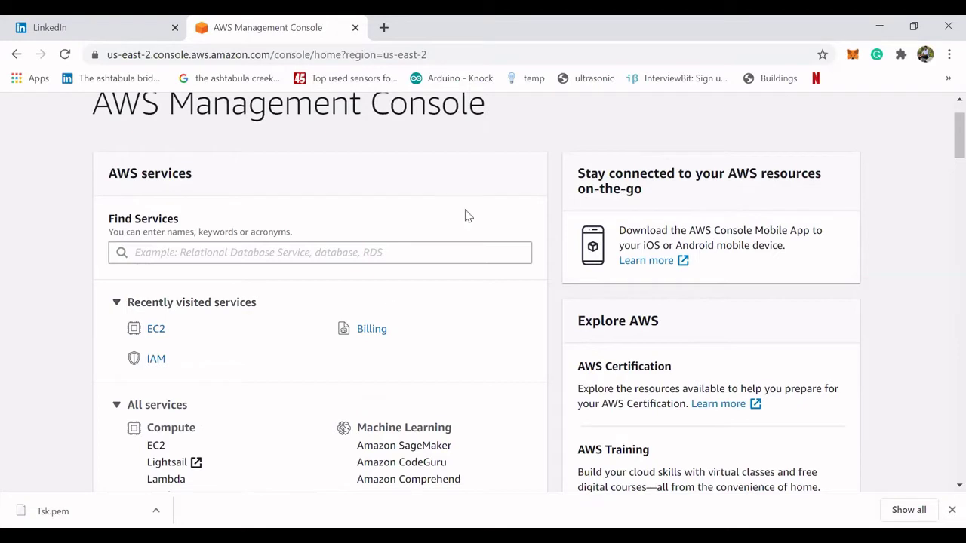
scroll(470, 219, "up", 2)
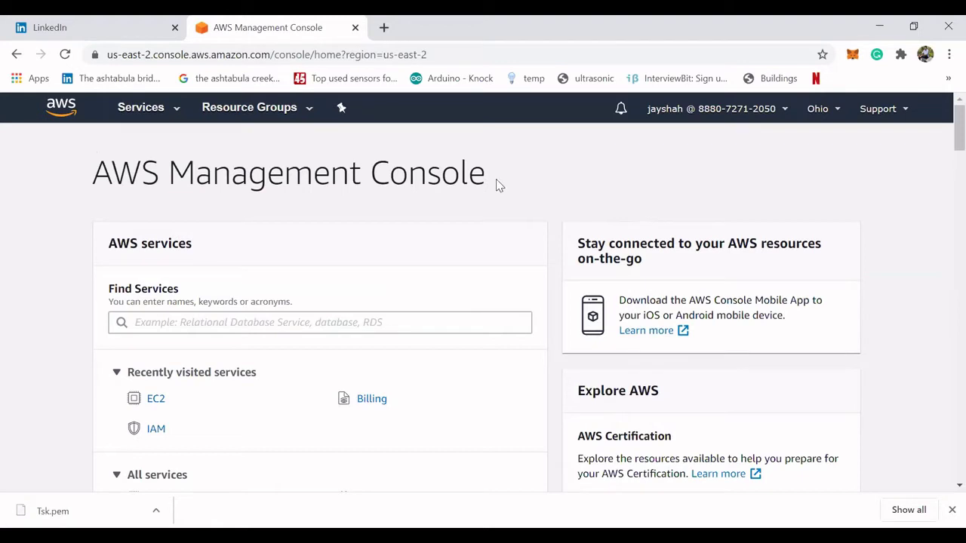
scroll(188, 320, "down", 2)
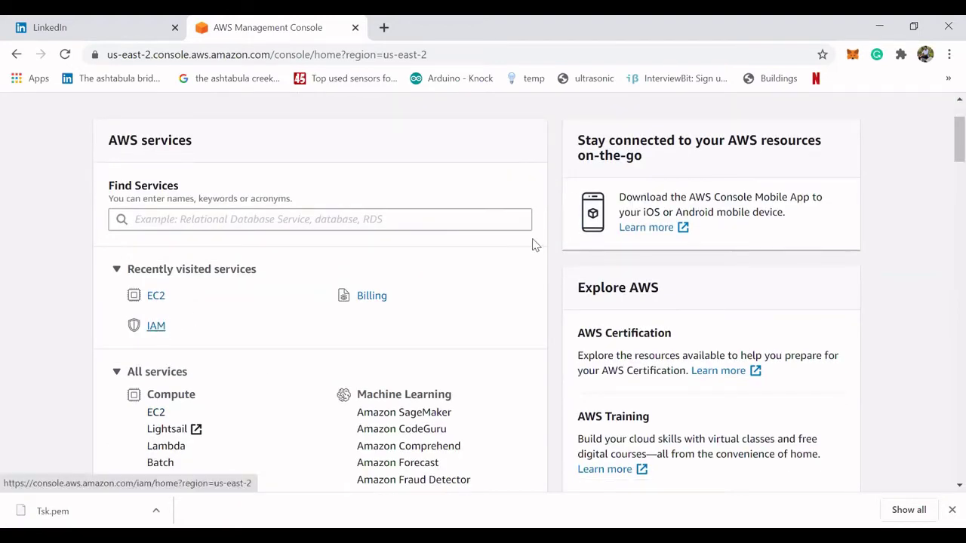
scroll(535, 244, "up", 2)
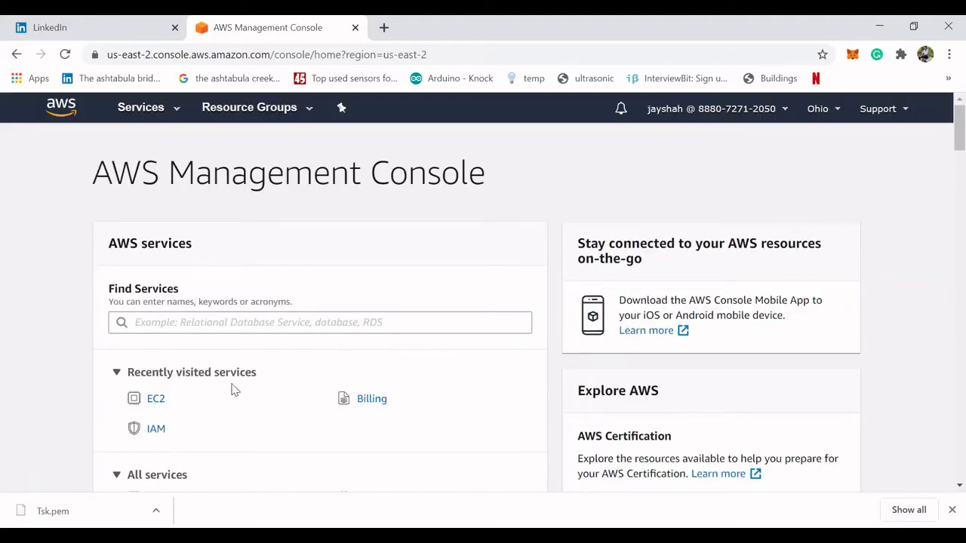
scroll(233, 392, "down", 2)
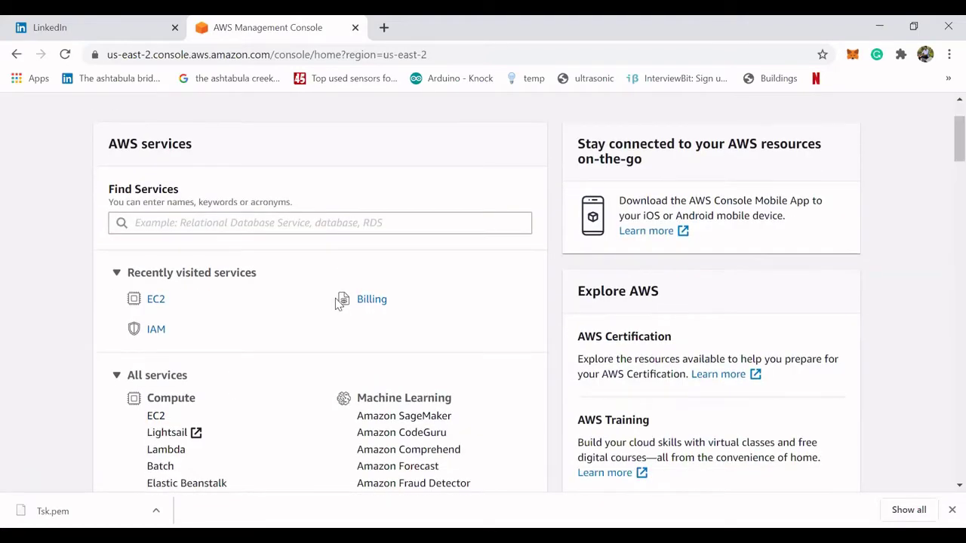
scroll(338, 302, "up", 1)
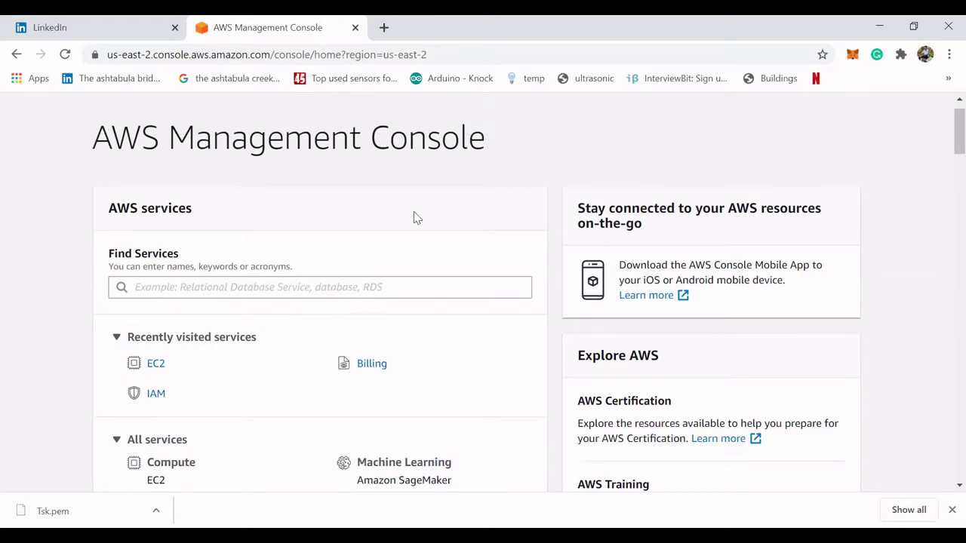
scroll(413, 218, "up", 1)
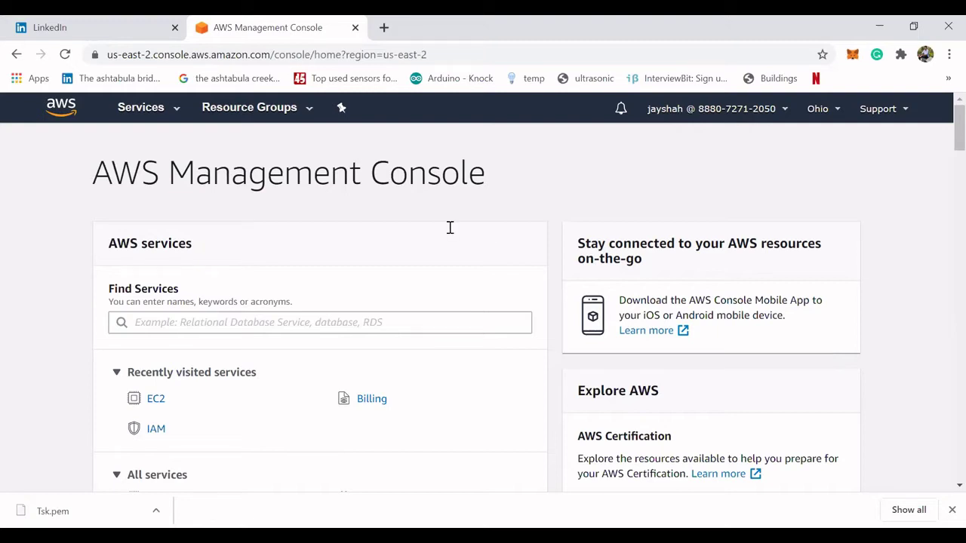
- Switch to Command Prompt and check the installed AWS CLI version with "aws --version"
key("alt+Tab")
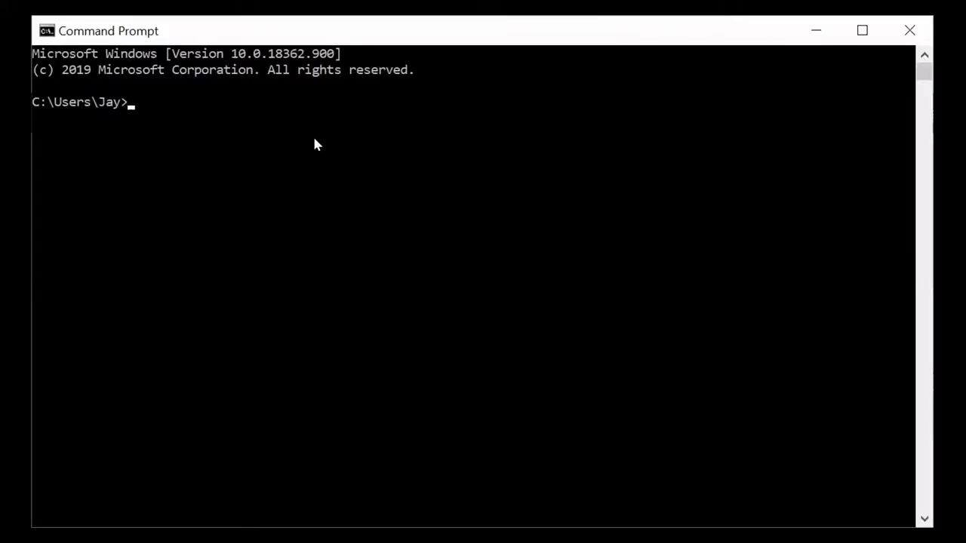
type("aws --vwr")
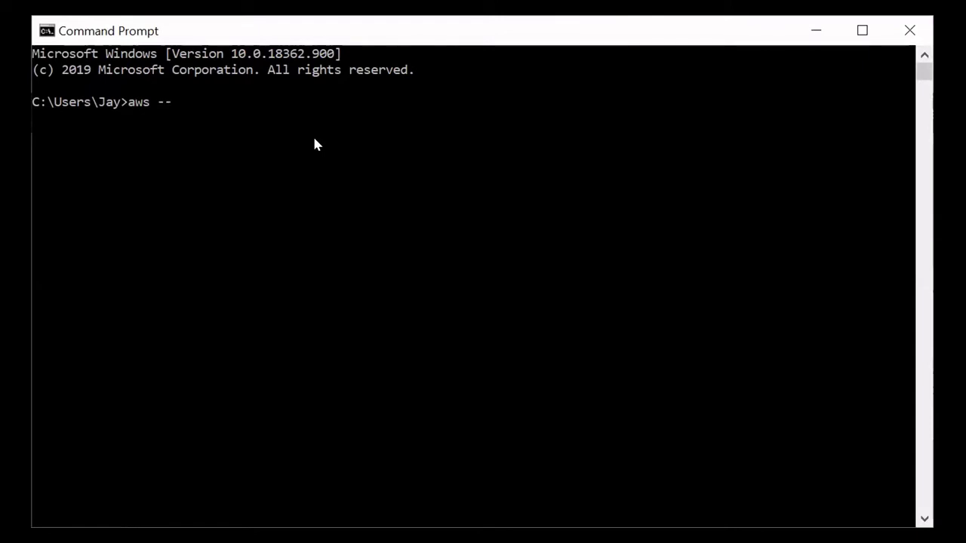
key("BackSpace")
key("BackSpace")
type("ersion")
key("Return")
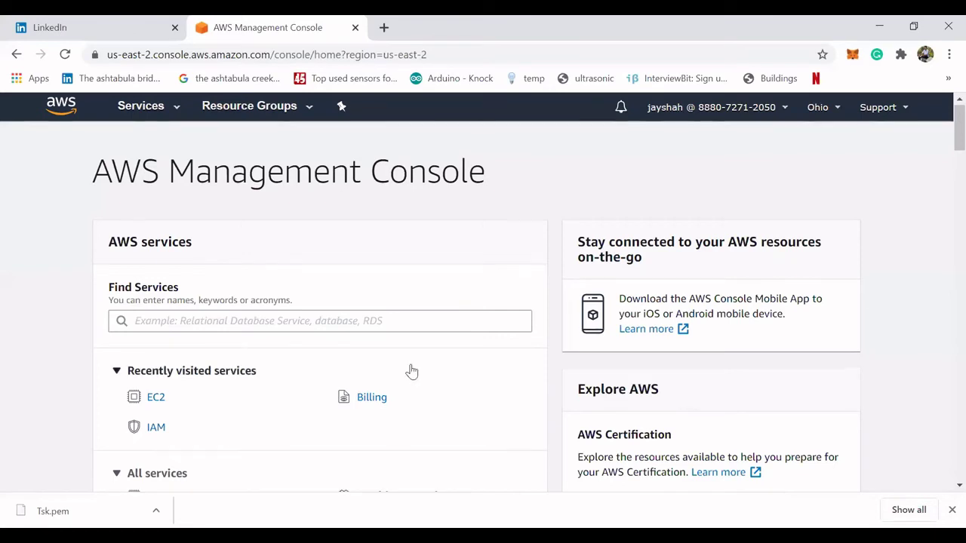
- Return to the AWS console in the browser, open the EC2 service and start the launch instance wizard
scroll(410, 371, "down", 1)
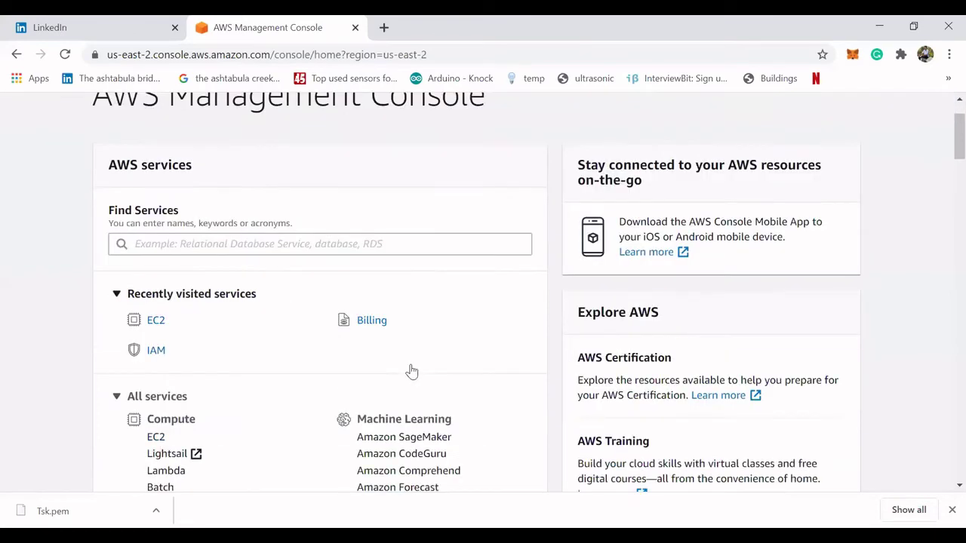
left_click(158, 323)
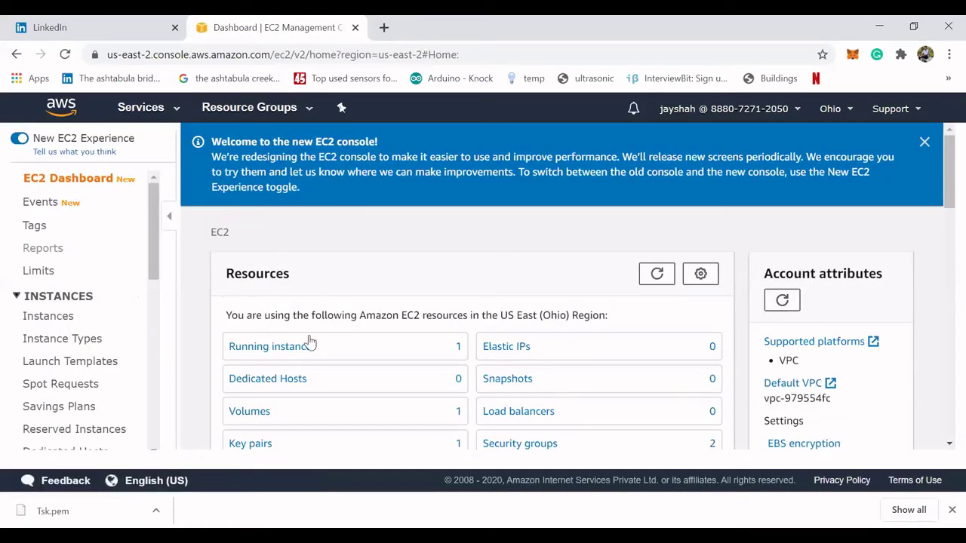
scroll(310, 338, "down", 2)
scroll(310, 338, "down", 2)
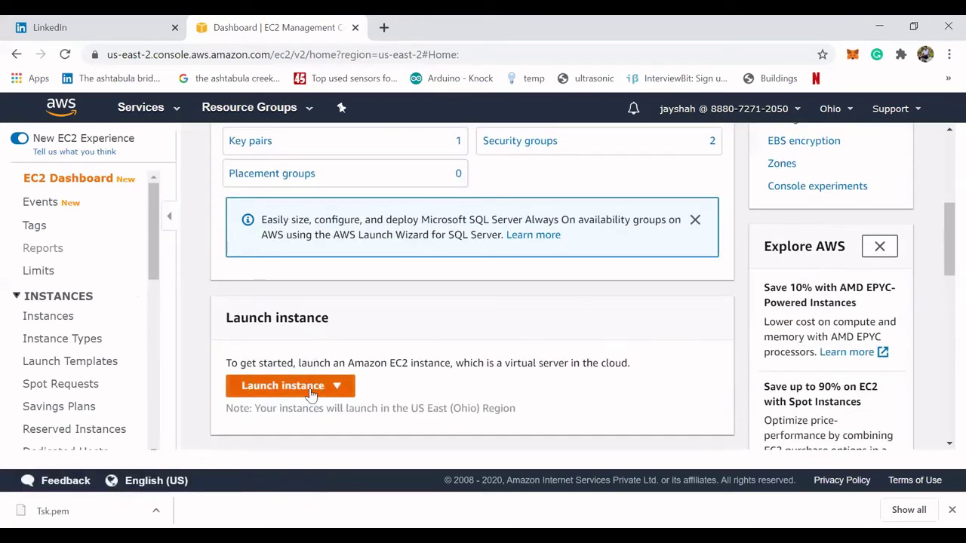
left_click(312, 388)
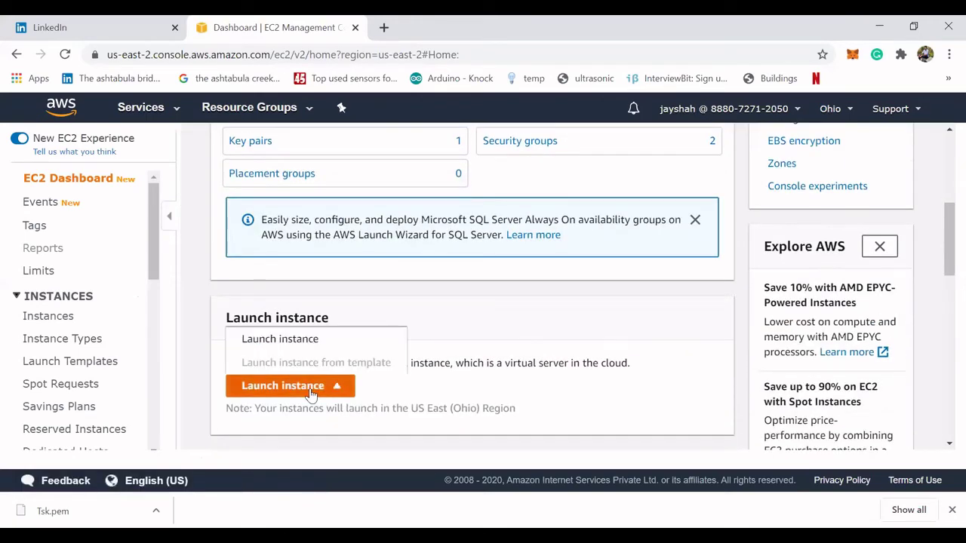
left_click(304, 339)
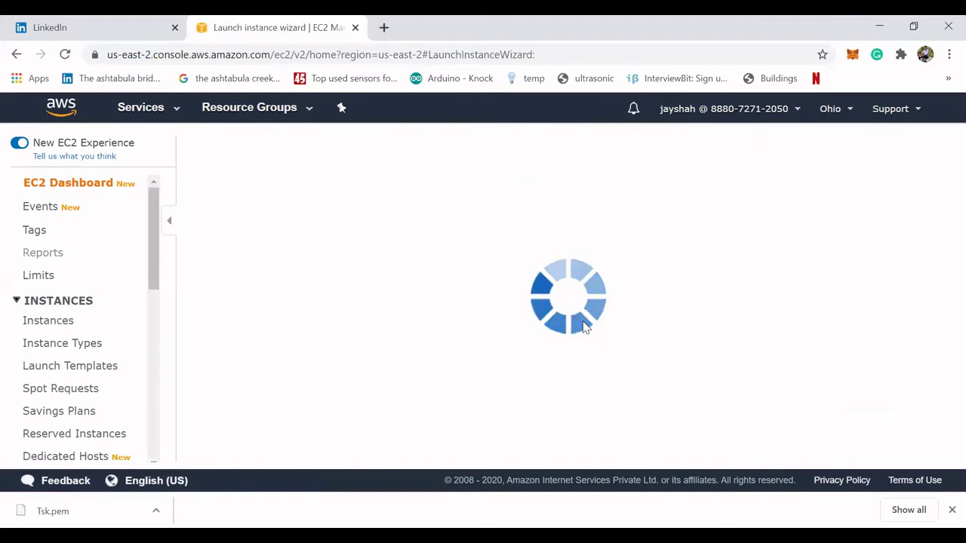
- Choose the 64-bit (x86) Red Hat Enterprise Linux 8 image and advance with the default instance type and details to the storage settings
scroll(578, 321, "down", 3)
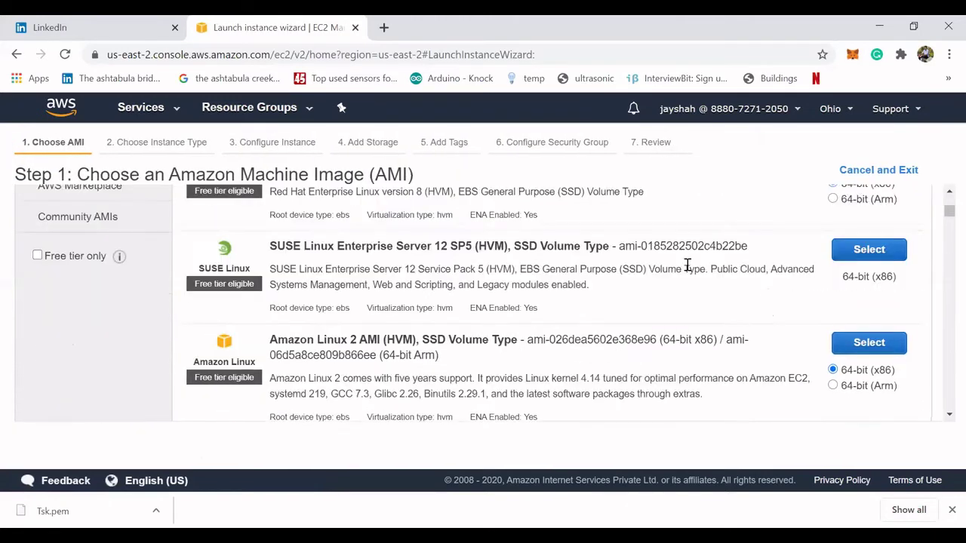
scroll(695, 260, "up", 2)
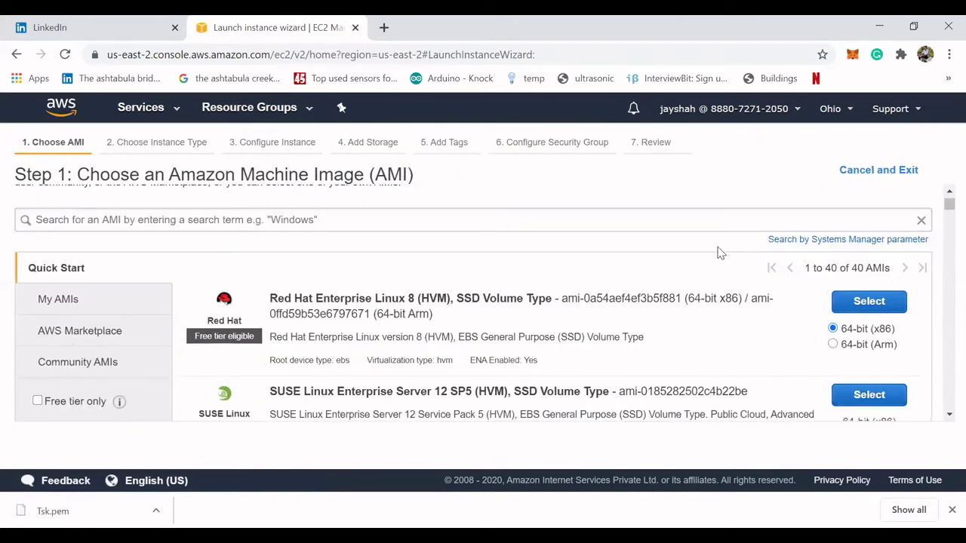
left_click(868, 302)
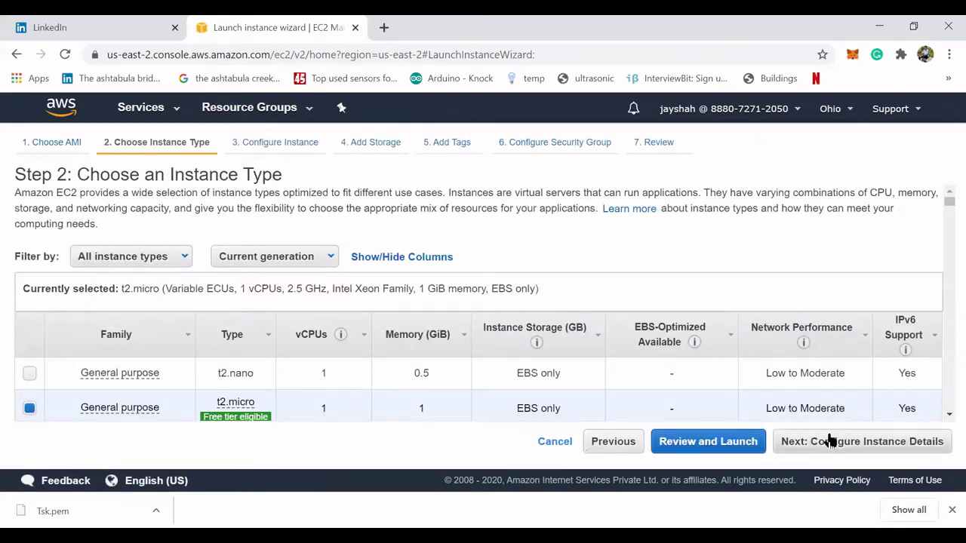
left_click(840, 445)
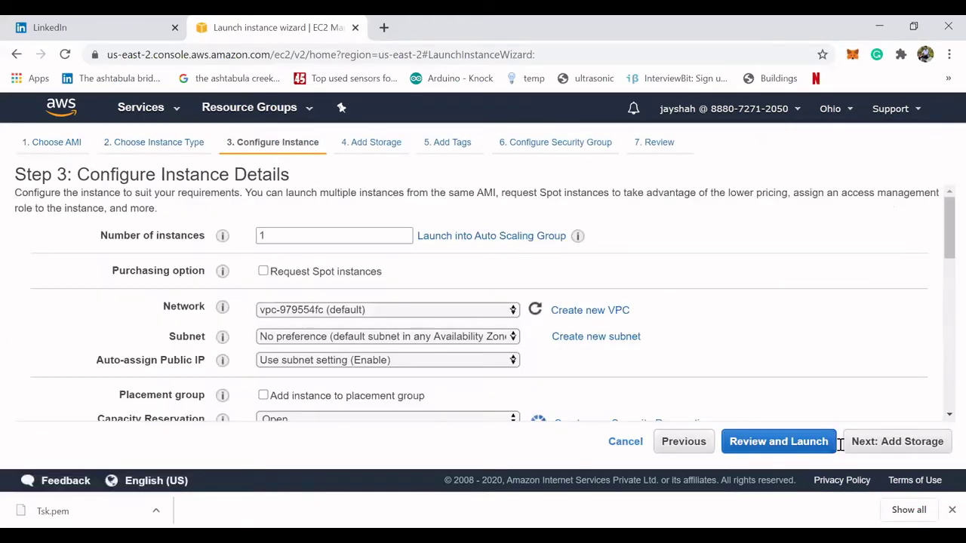
left_click(862, 451)
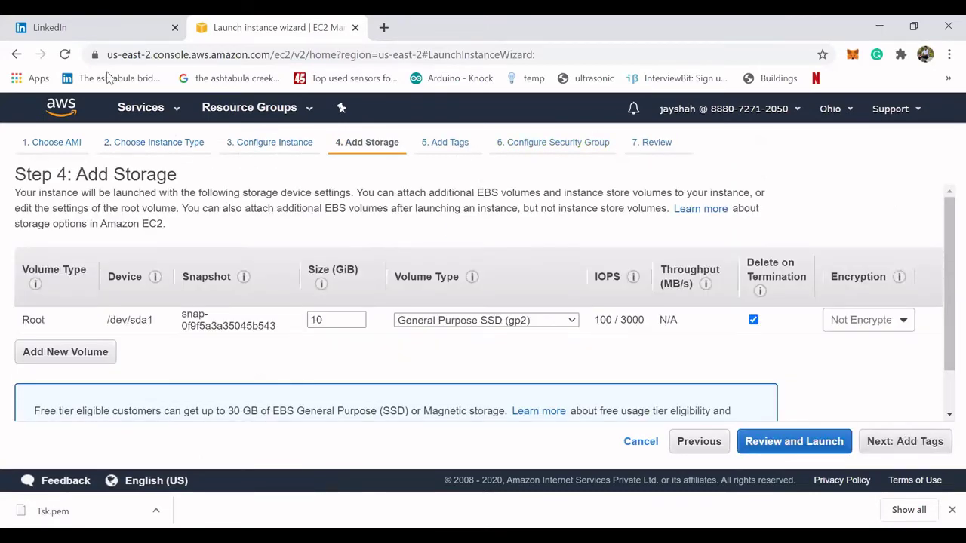
- Leave the wizard for the EC2 dashboard, list the running instances and examine the t2.micro instance's ID
left_click(154, 106)
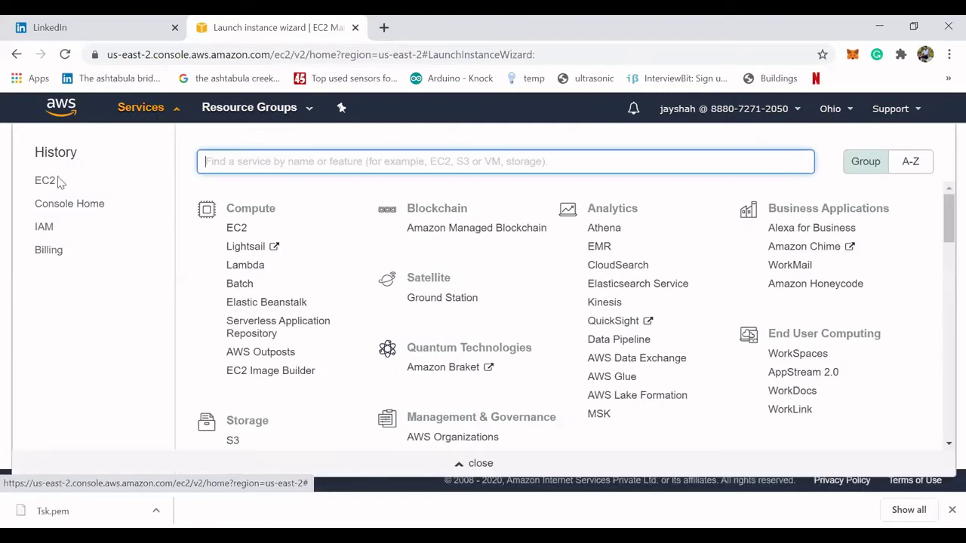
left_click(44, 182)
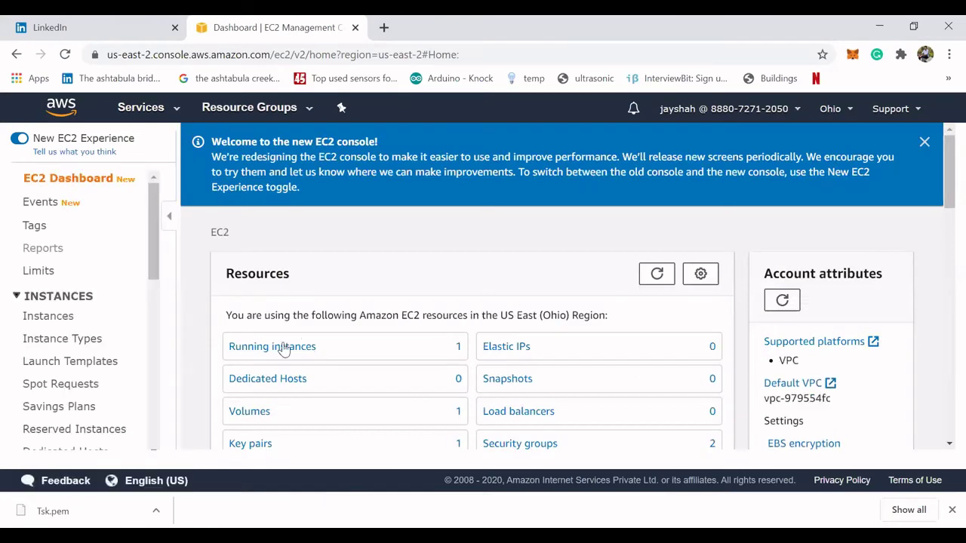
left_click(283, 348)
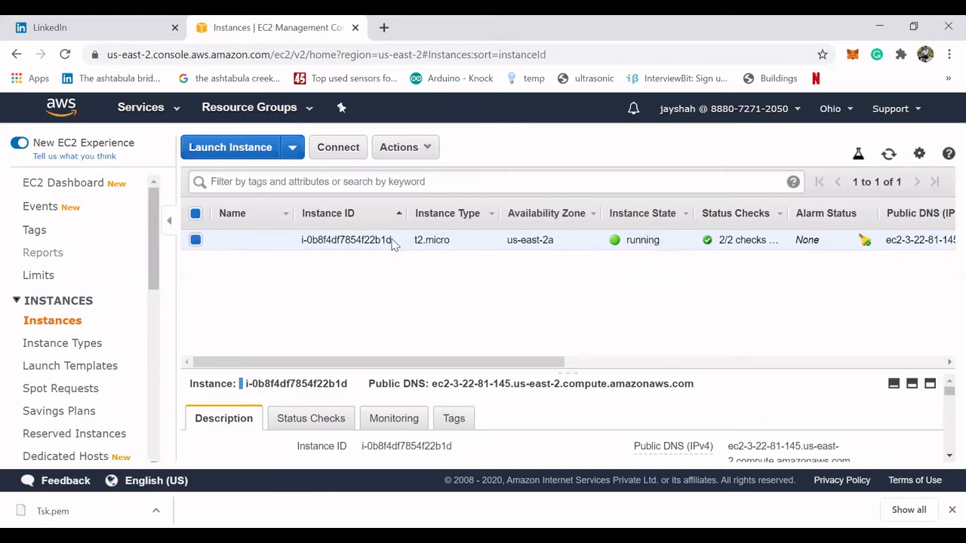
left_click_drag(391, 240, 299, 247)
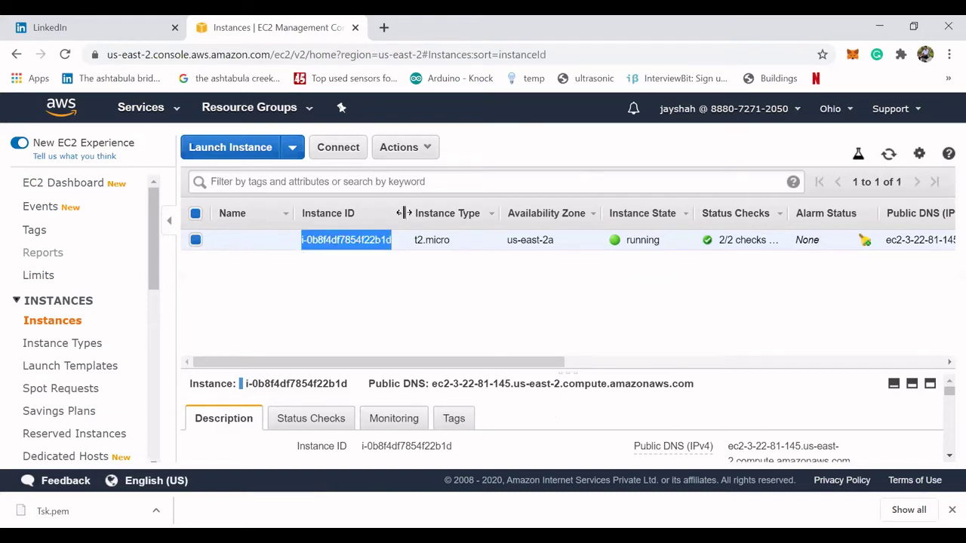
left_click(387, 273)
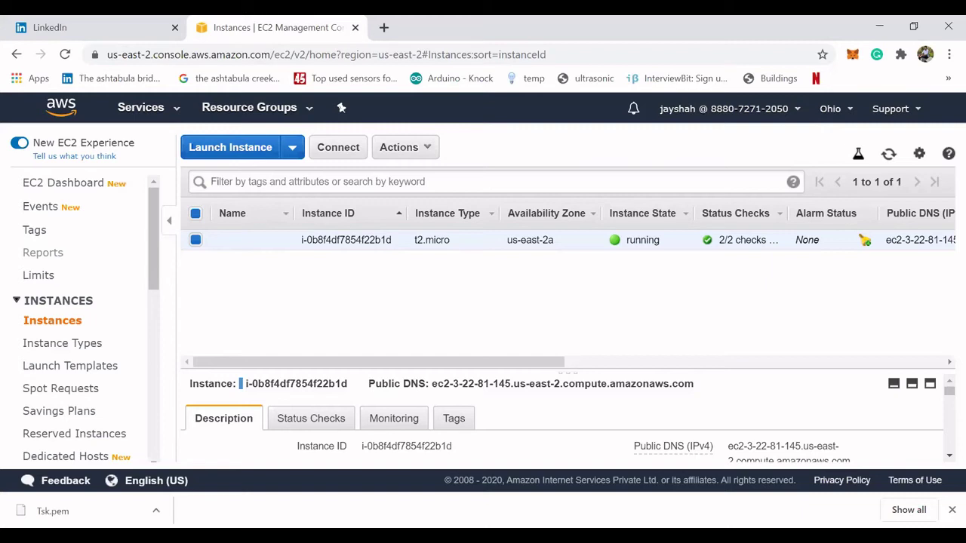
- Switch to Command Prompt and review the earlier "aws configure" entries and the help output of the "aws ec2-stop instances" attempts
key("super")
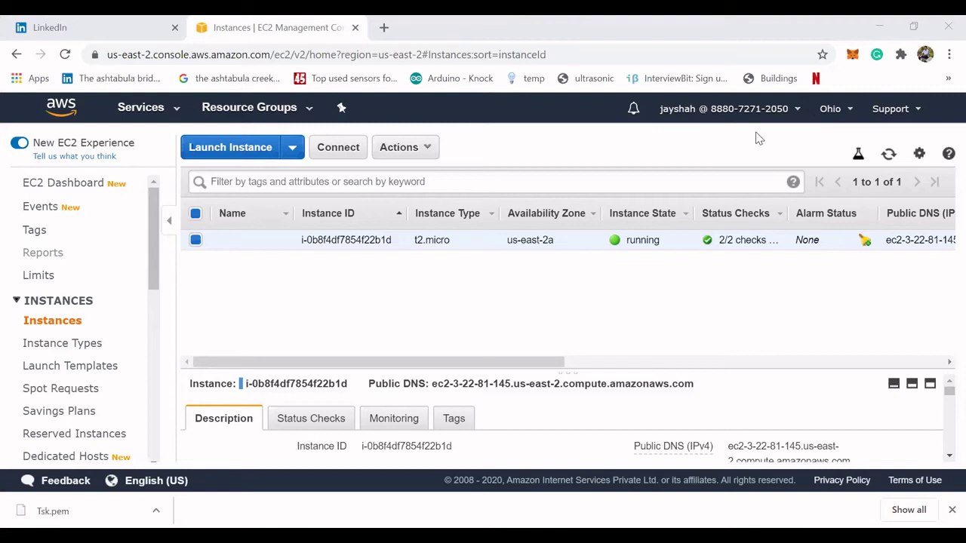
key("alt+Tab")
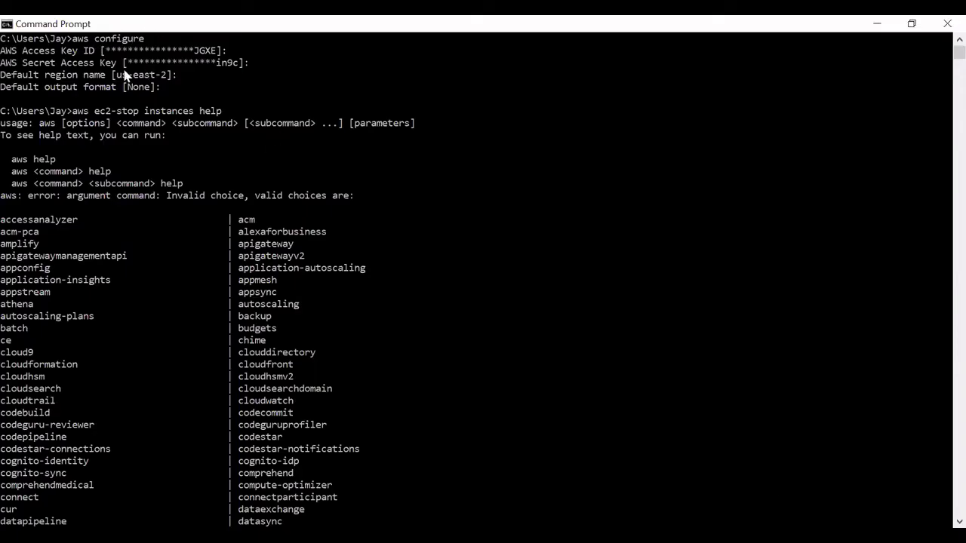
scroll(208, 224, "down", 17)
scroll(208, 224, "down", 20)
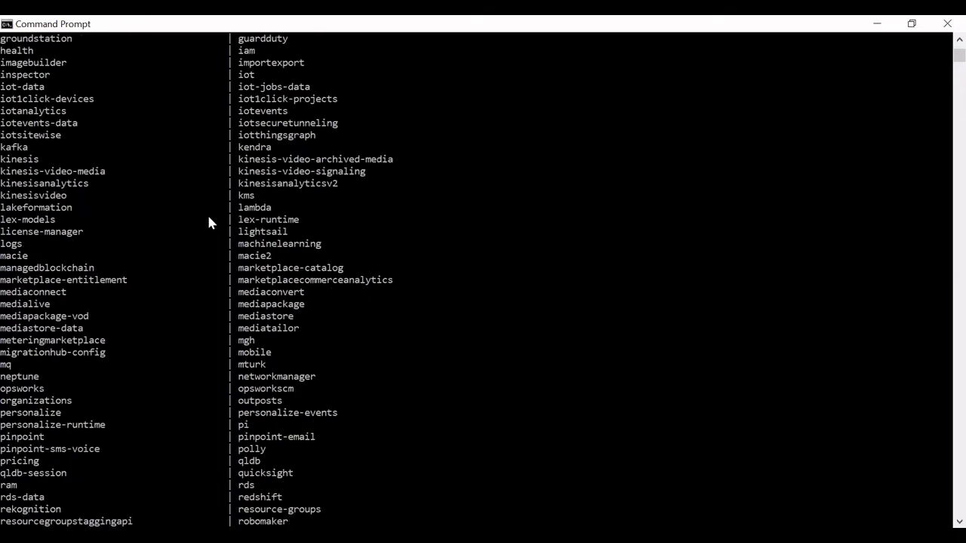
scroll(209, 218, "up", 20)
scroll(208, 222, "up", 18)
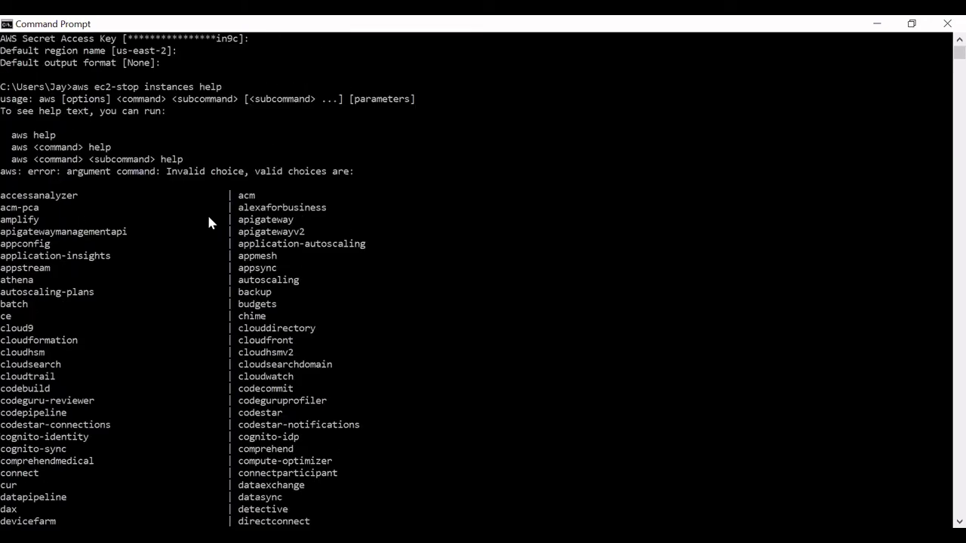
scroll(208, 222, "down", 11)
scroll(208, 222, "up", 11)
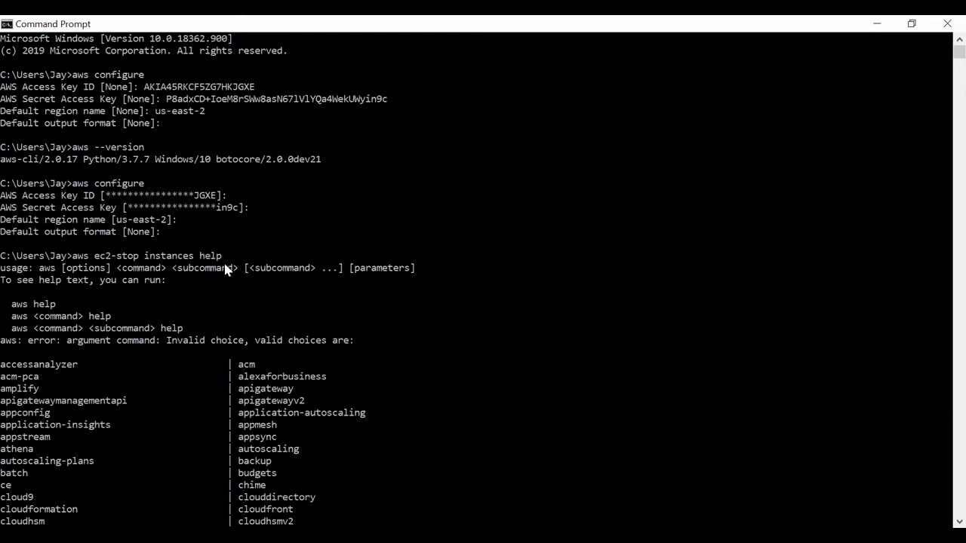
scroll(249, 298, "down", 20)
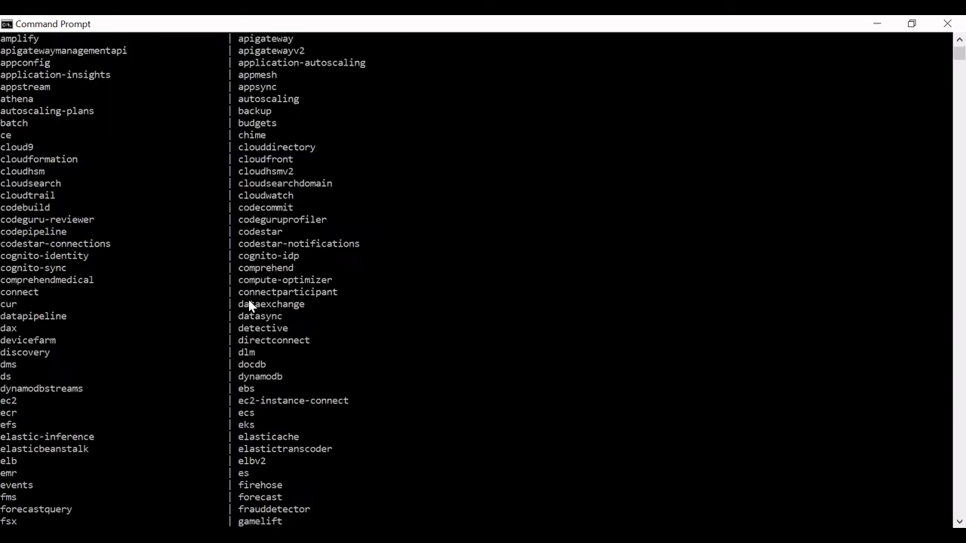
scroll(249, 298, "down", 17)
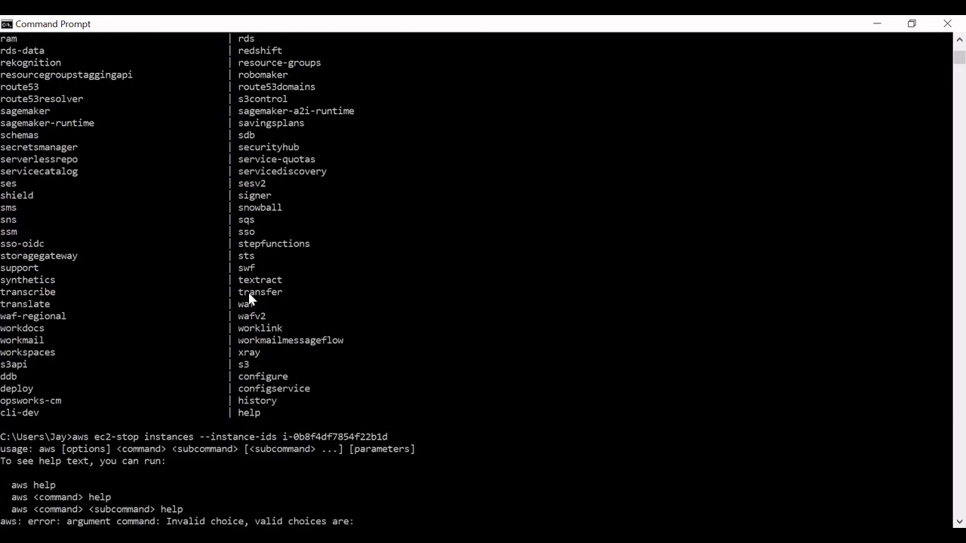
scroll(251, 327, "down", 8)
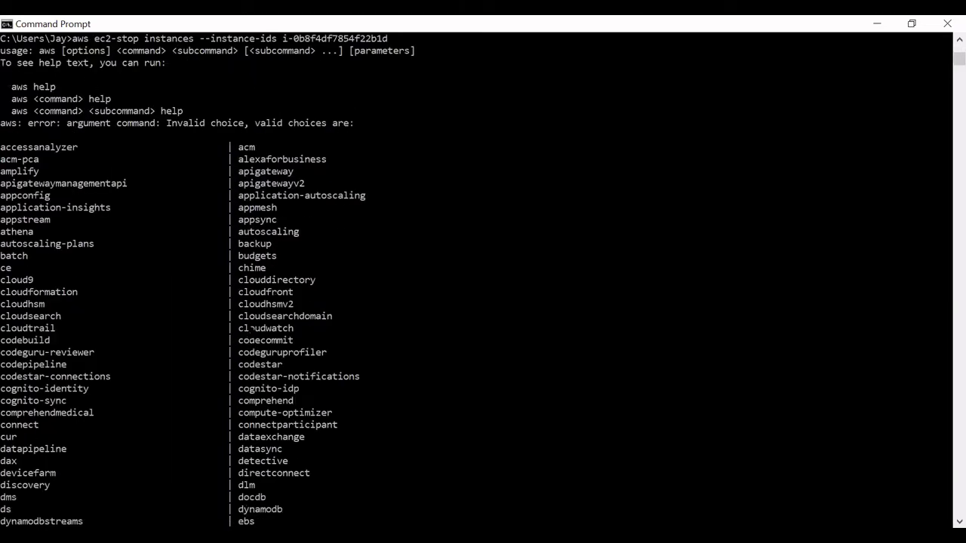
scroll(267, 340, "down", 8)
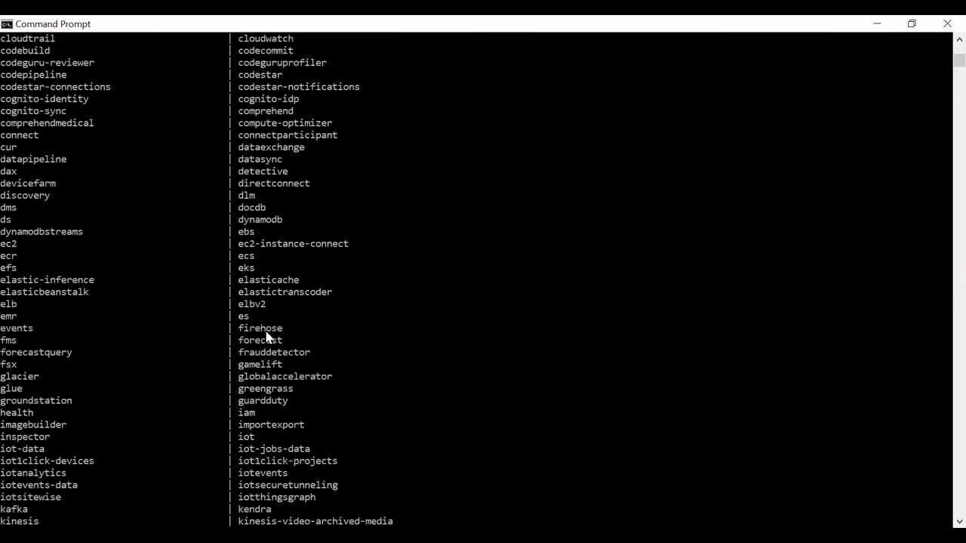
scroll(267, 337, "down", 20)
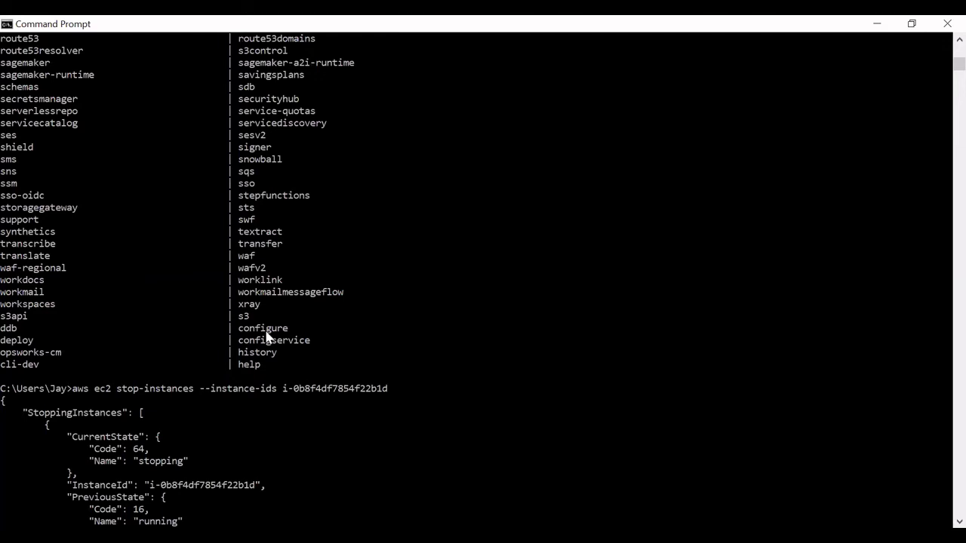
- Review the previous stop and start commands, and run "aws ec2 stop-instances --instance-ids i-0b8f4df7854f22b1d" again
scroll(267, 329, "down", 5)
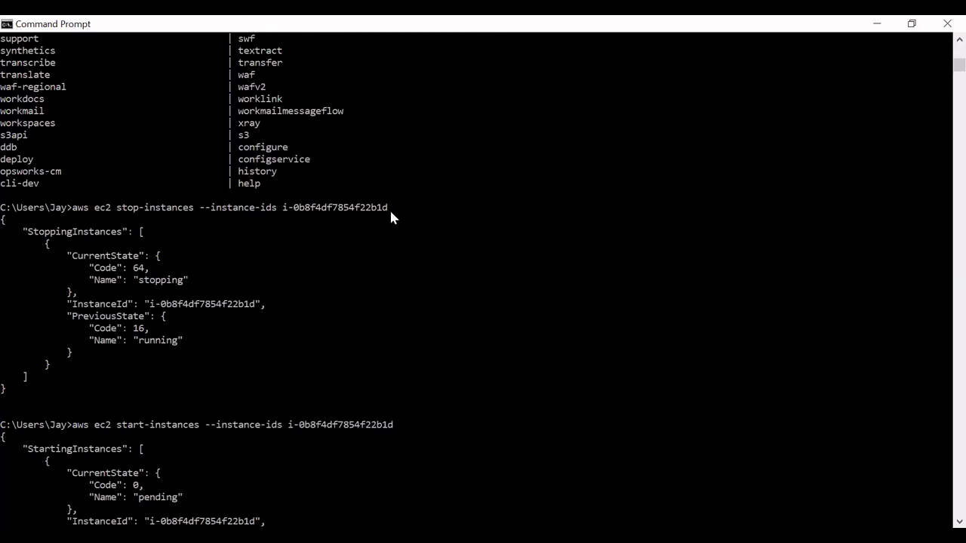
scroll(185, 324, "down", 3)
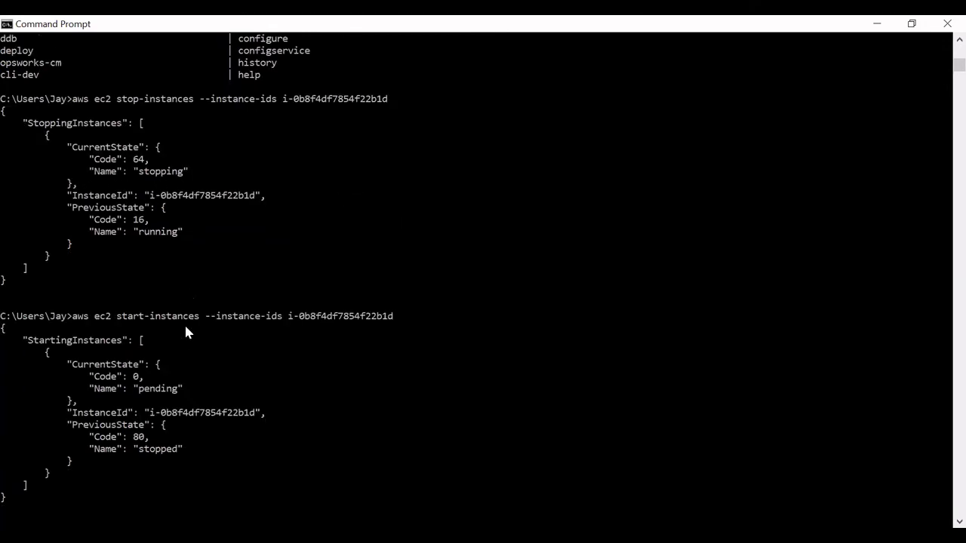
scroll(187, 330, "up", 4)
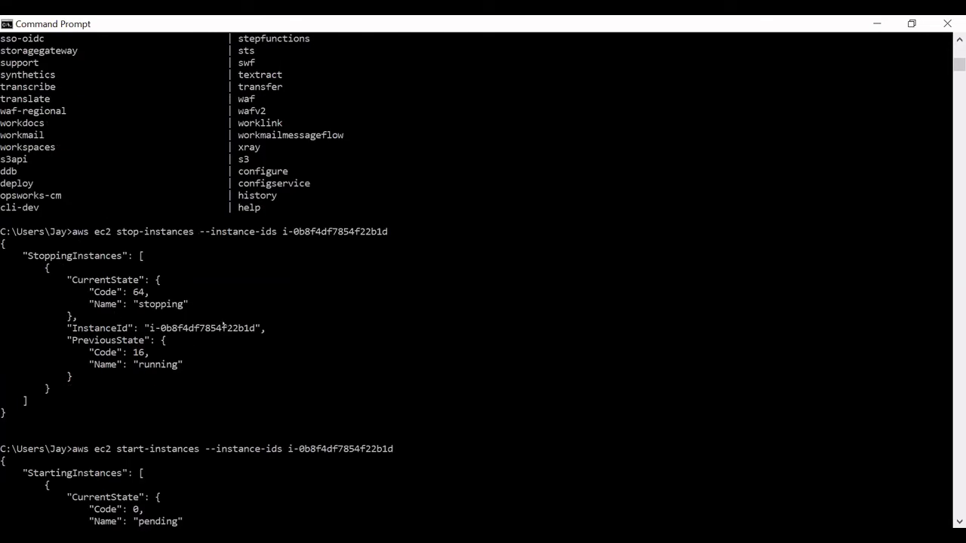
scroll(224, 326, "down", 4)
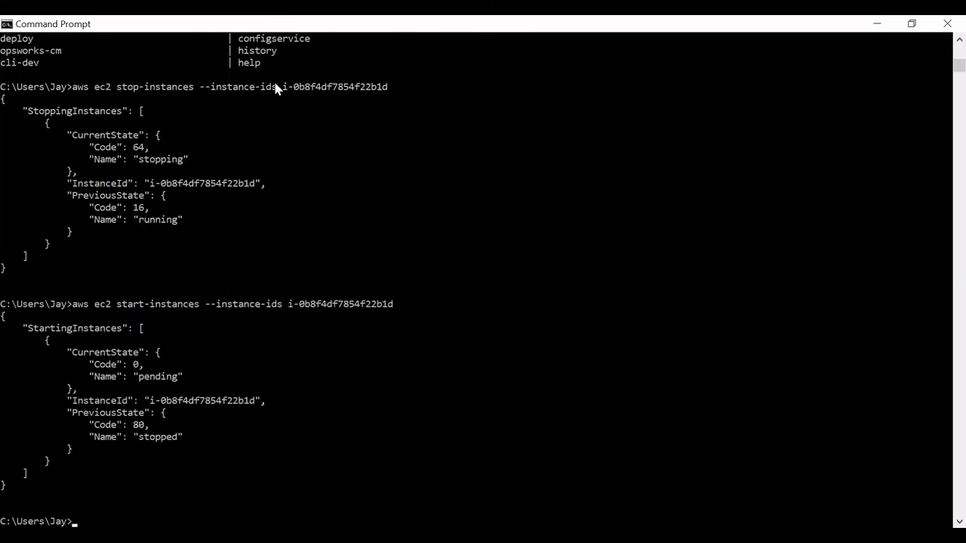
scroll(284, 144, "down", 3)
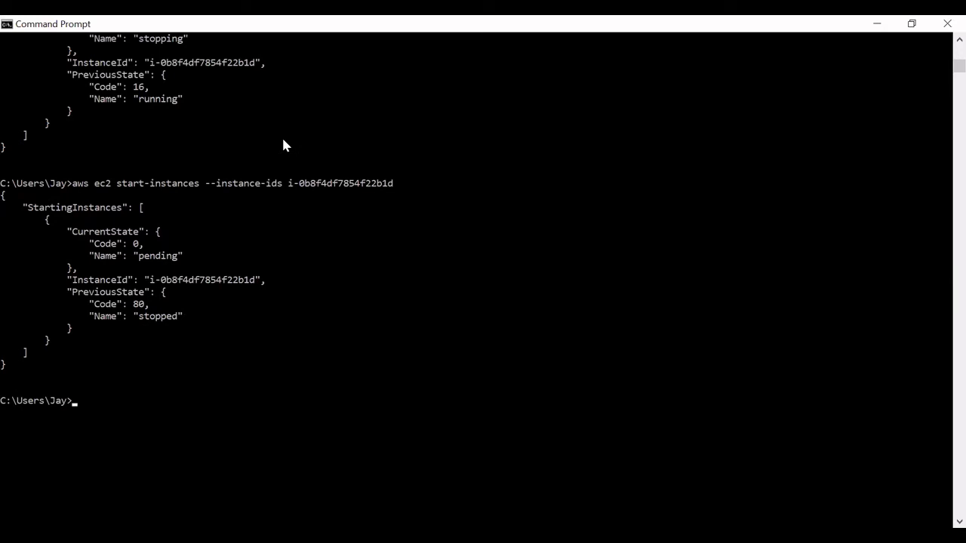
key("Up")
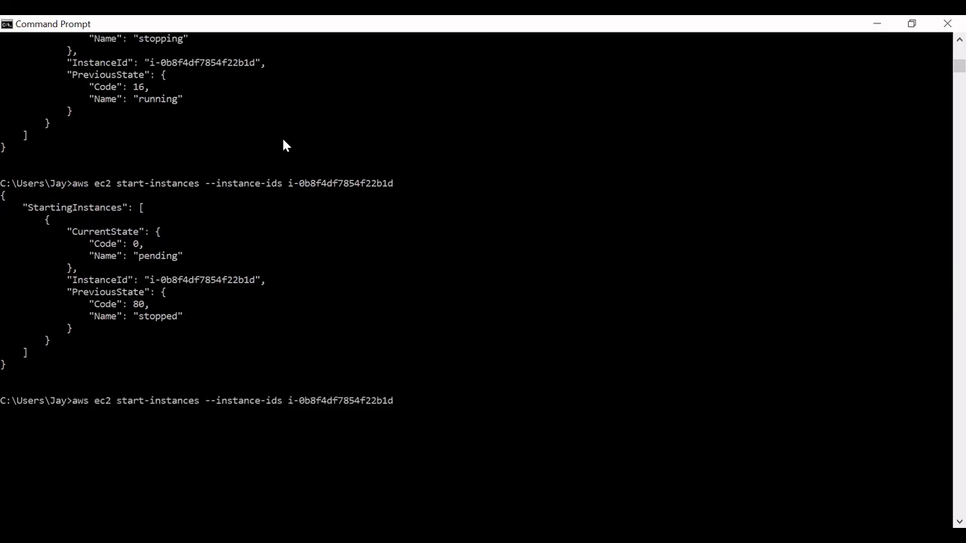
key("Up")
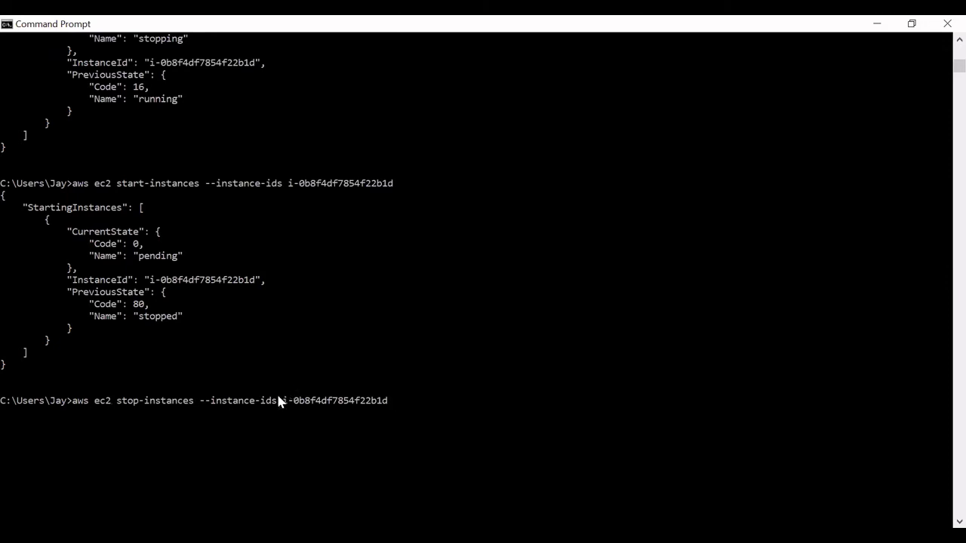
key("Return")
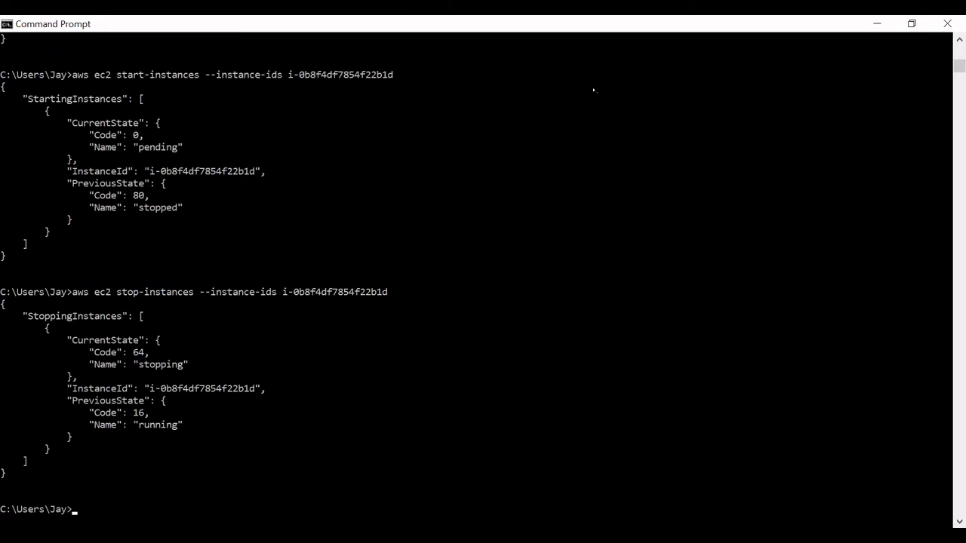
- Return to the EC2 console in the browser and reload the Instances page to check the stopped instance's state
key("alt+Tab")
key("alt+Tab")
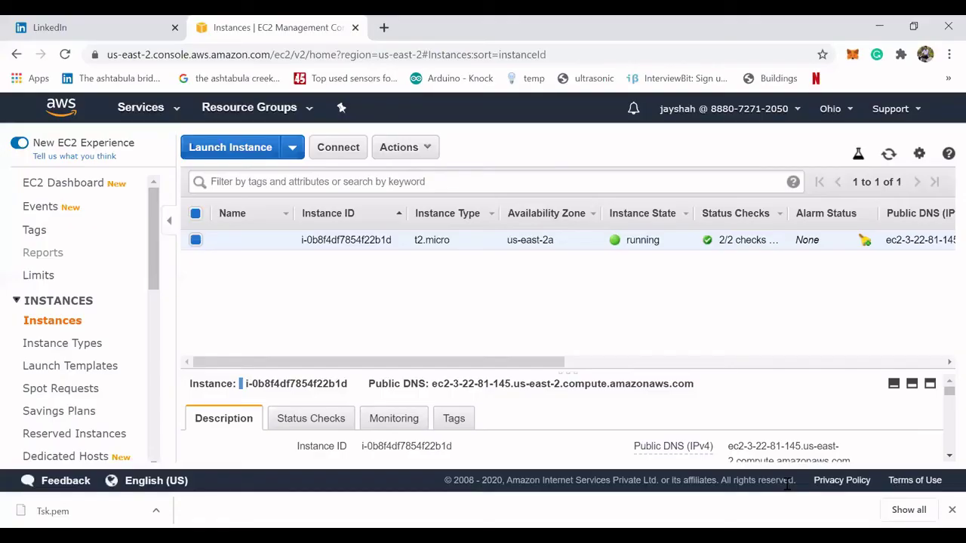
left_click(64, 54)
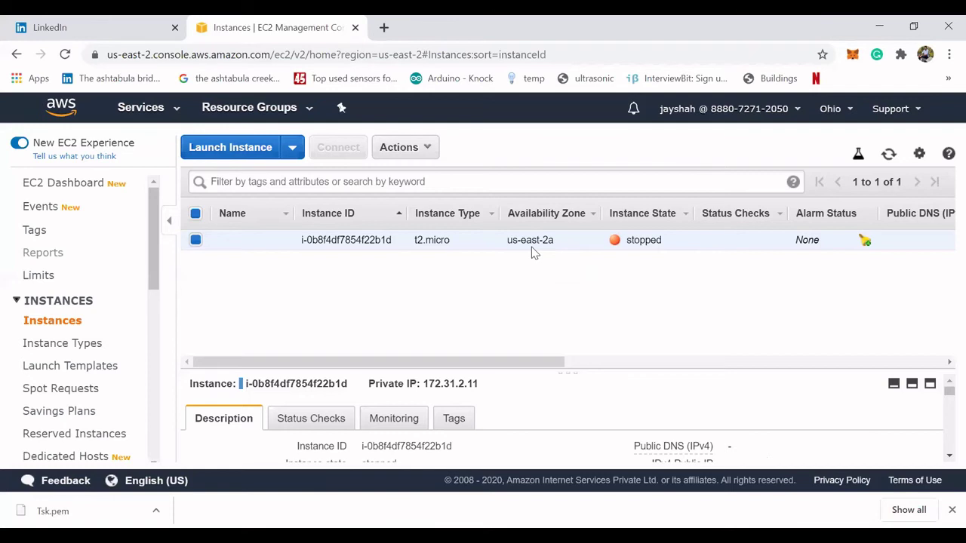
- In Command Prompt, change the recalled stop command to "aws ec2 start-instances --instance-ids i-0b8f4df7854f22b1d" and run it
key("alt+Tab")
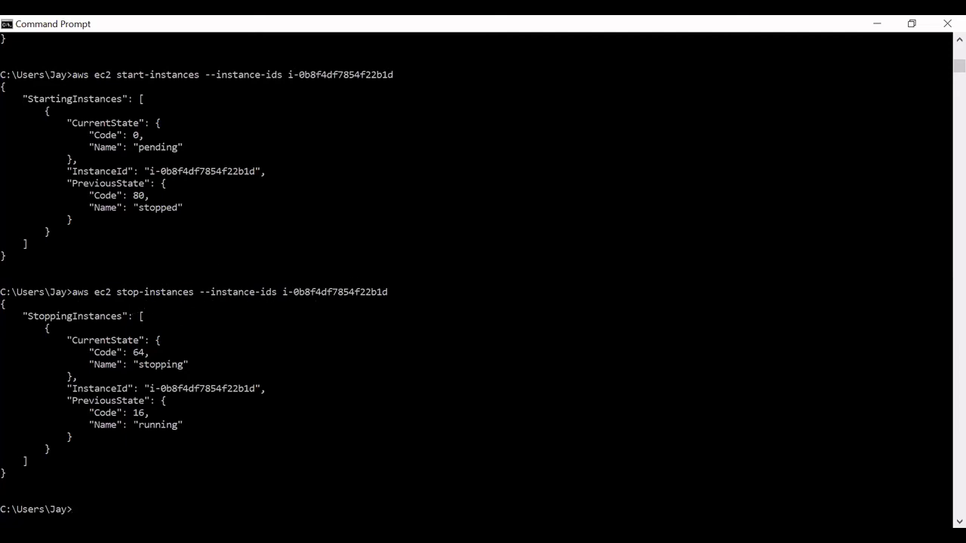
key("Up")
key("Left")
key("Left")
key("Left")
key("Left")
key("Left")
key("Left")
key("Left")
key("Left")
key("Left")
key("Left")
key("Left")
key("Left")
key("Left")
key("Left")
key("Left")
key("Left")
key("Left")
key("Left")
key("Left")
key("Left")
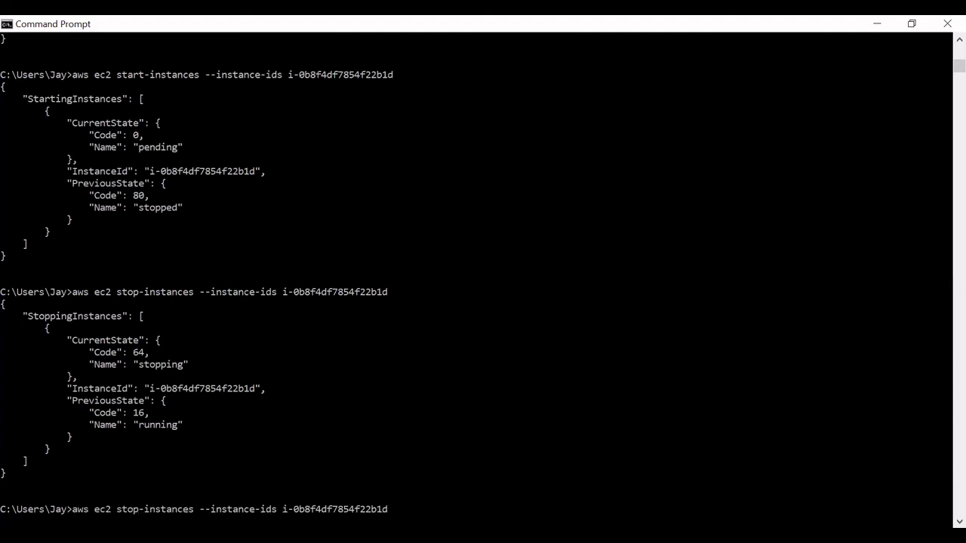
key("BackSpace")
key("BackSpace")
key("BackSpace")
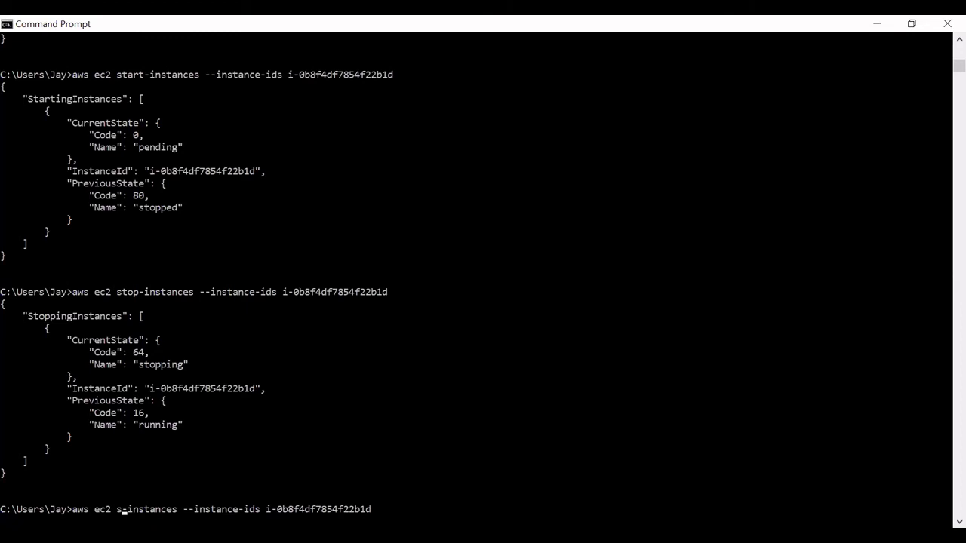
type("tart")
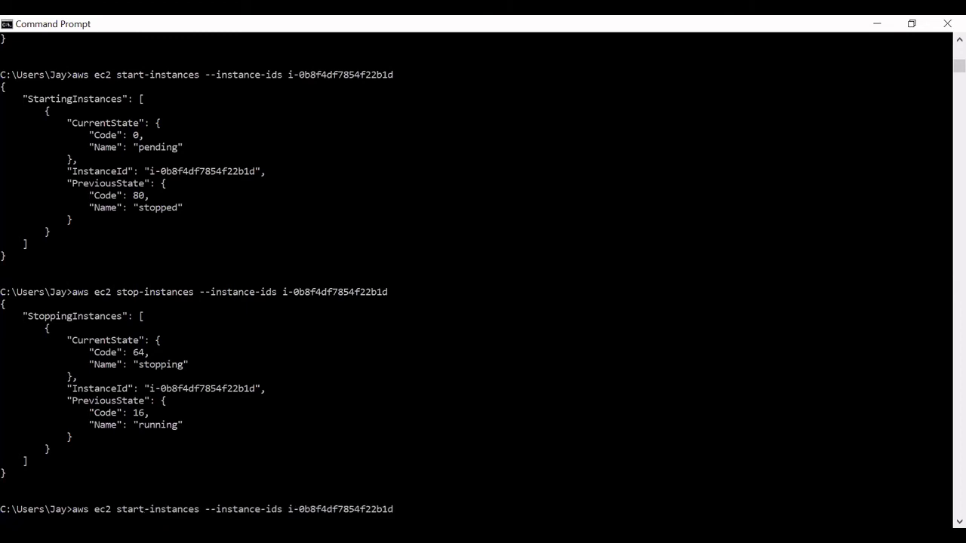
key("Return")
scroll(447, 346, "down", 7)
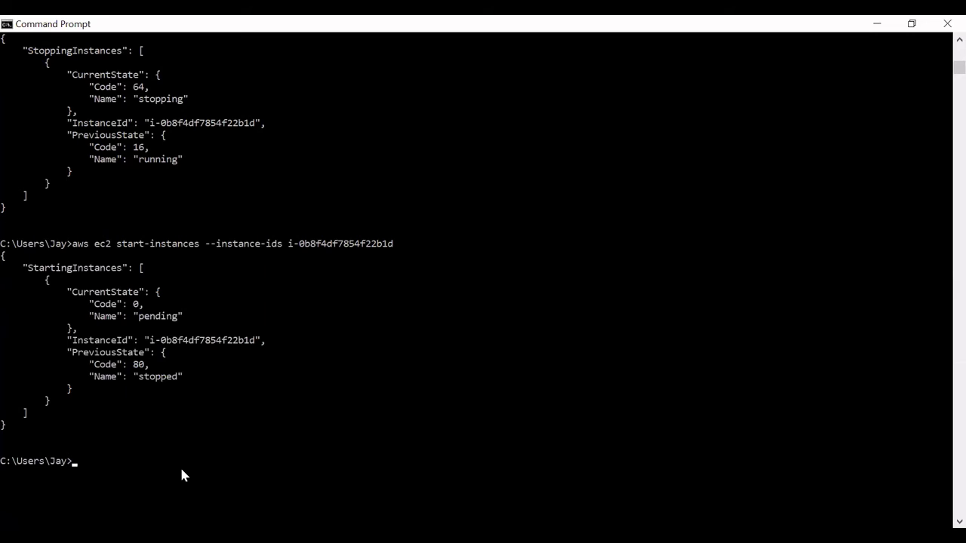
- Switch to the browser's EC2 console and reload the Instances page to check the state after the start command
key("alt+Tab")
key("alt+Tab")
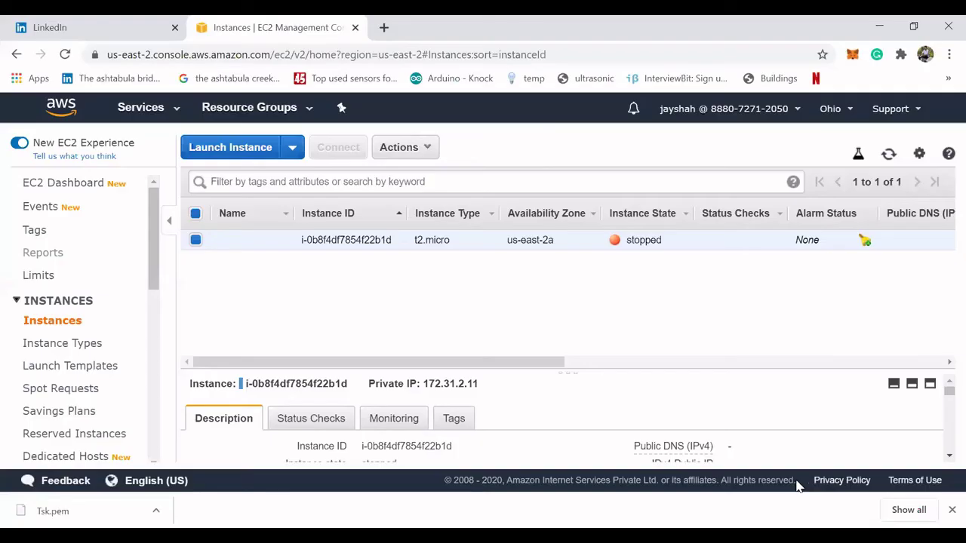
left_click(66, 56)
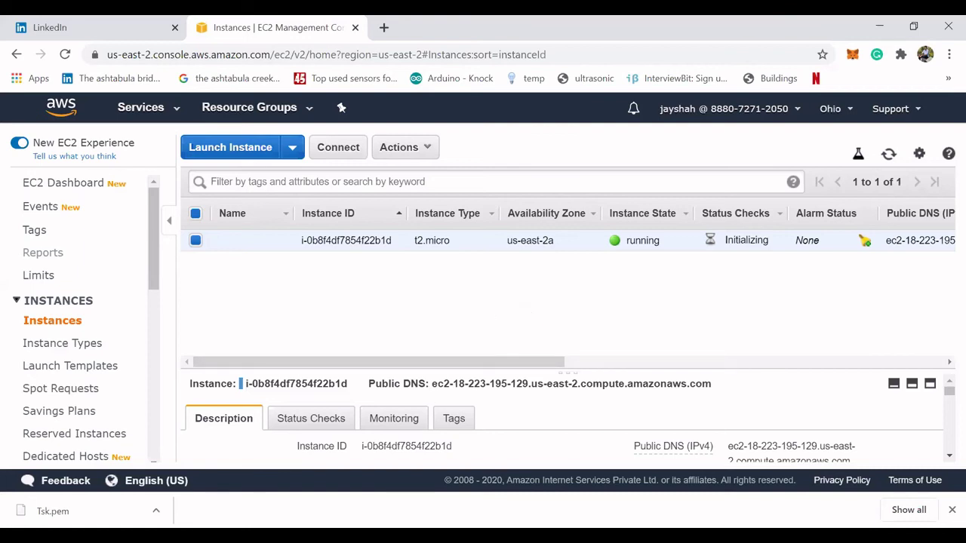
- Go back to Command Prompt and review the session history from "aws configure" through the stop-instances and start-instances commands
key("super")
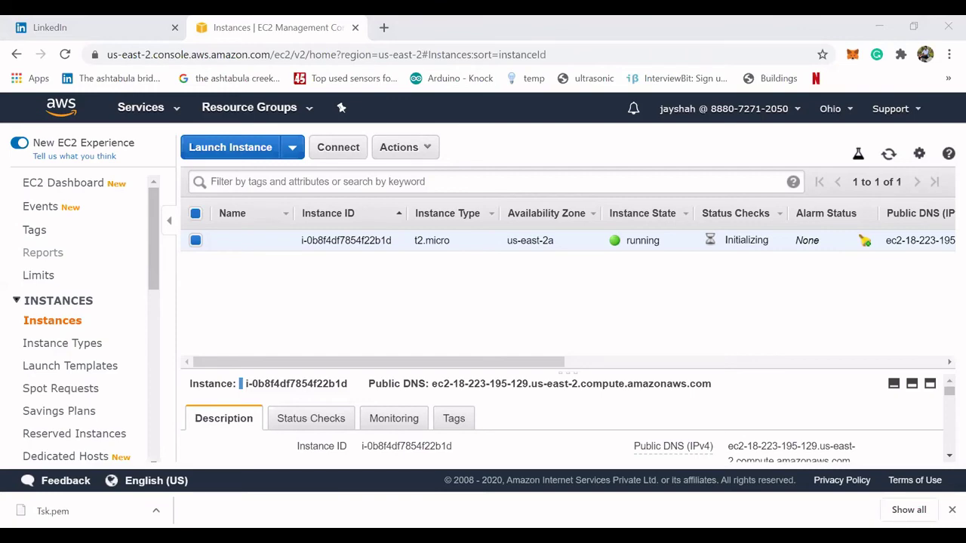
key("alt+Tab")
scroll(350, 261, "up", 20)
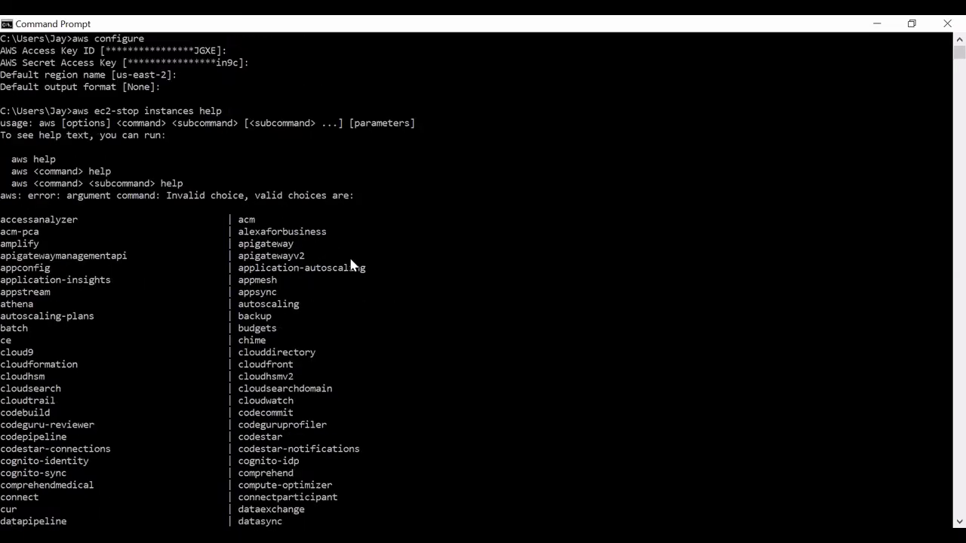
scroll(350, 264, "up", 4)
scroll(350, 265, "down", 2)
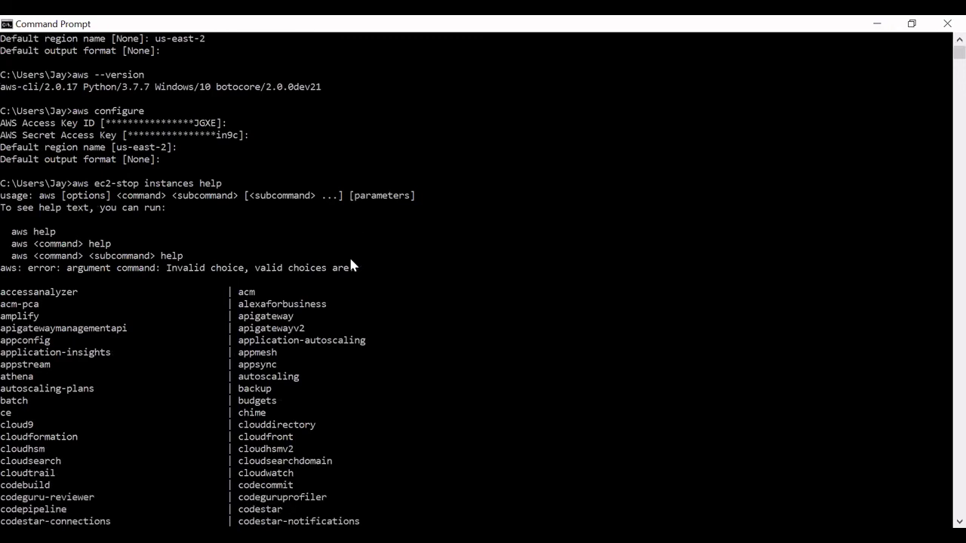
scroll(351, 261, "down", 3)
scroll(350, 262, "up", 1)
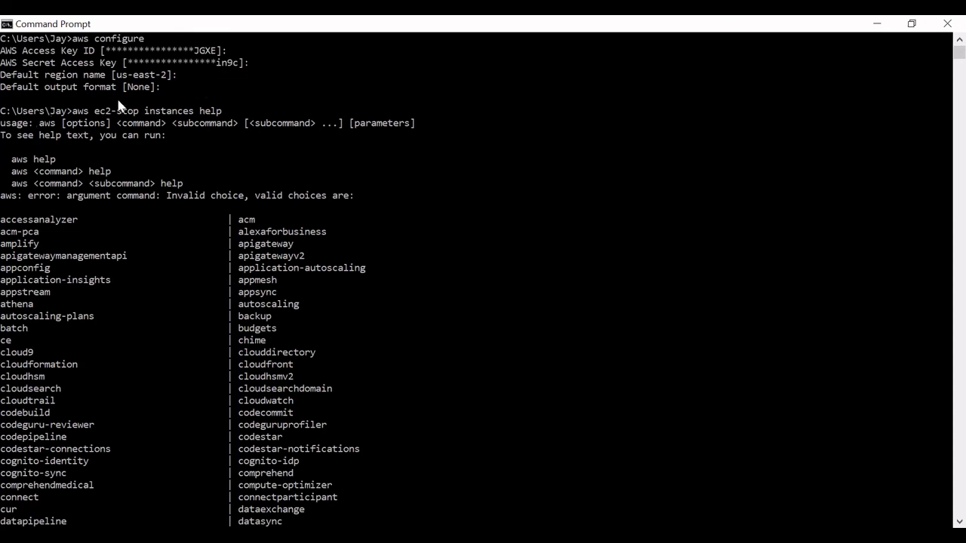
scroll(280, 281, "down", 14)
scroll(281, 281, "down", 20)
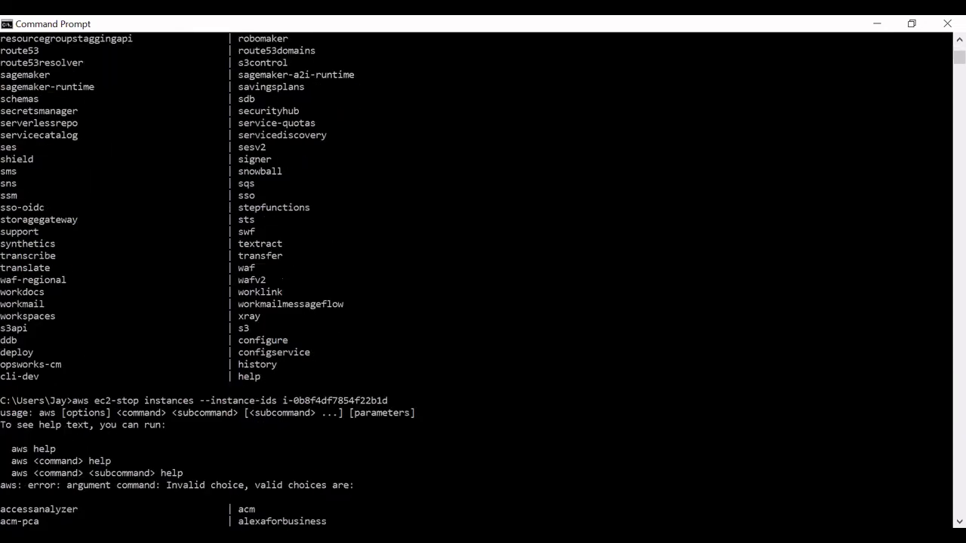
scroll(284, 261, "down", 20)
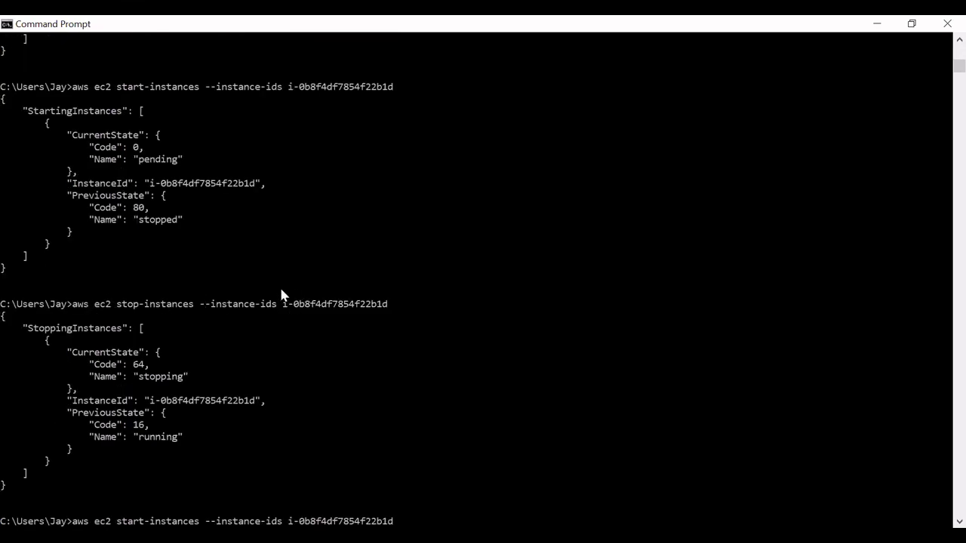
- Run "aws ec2 help" to display the EC2 description and its available commands
key("Return")
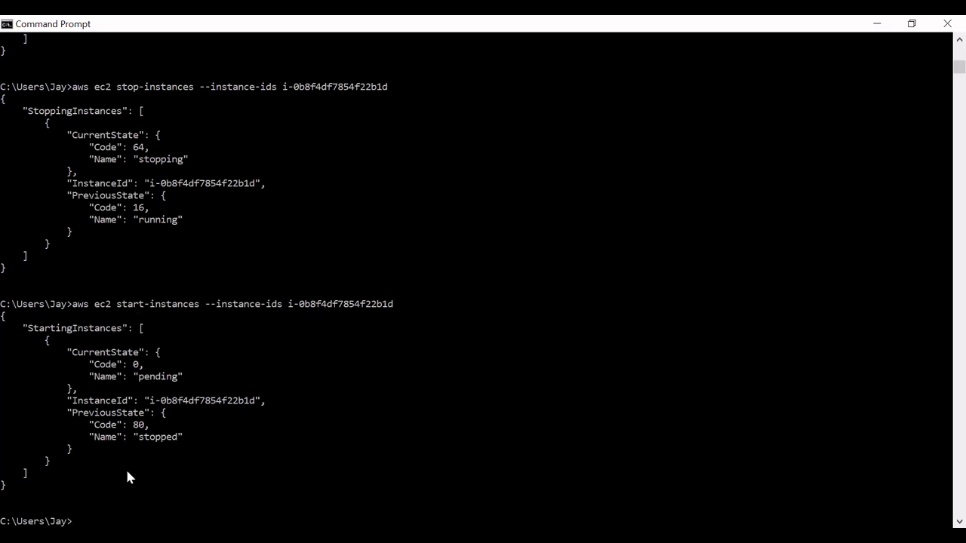
type("aws ec322")
key("BackSpace")
key("BackSpace")
key("BackSpace")
type("2 hep")
key("BackSpace")
type("lp")
key("Return")
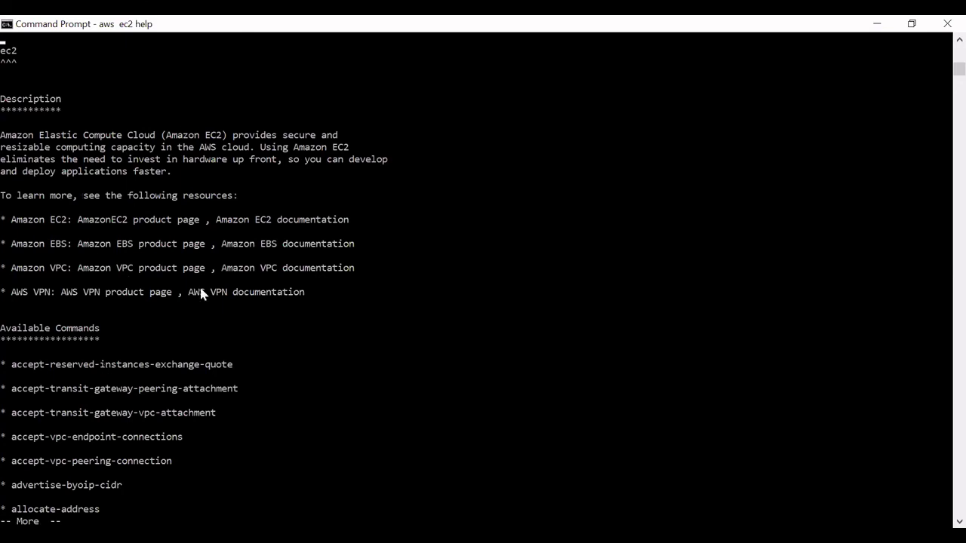
- Page through the available commands in the EC2 help, from the accept and allocate entries to the delete-vpc entries
key("space")
scroll(201, 295, "up", 7)
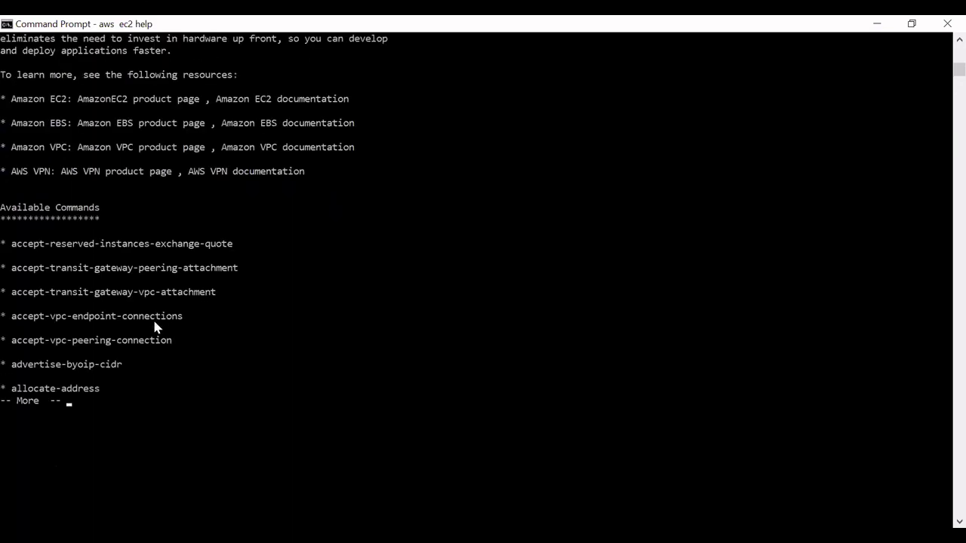
scroll(154, 321, "up", 6)
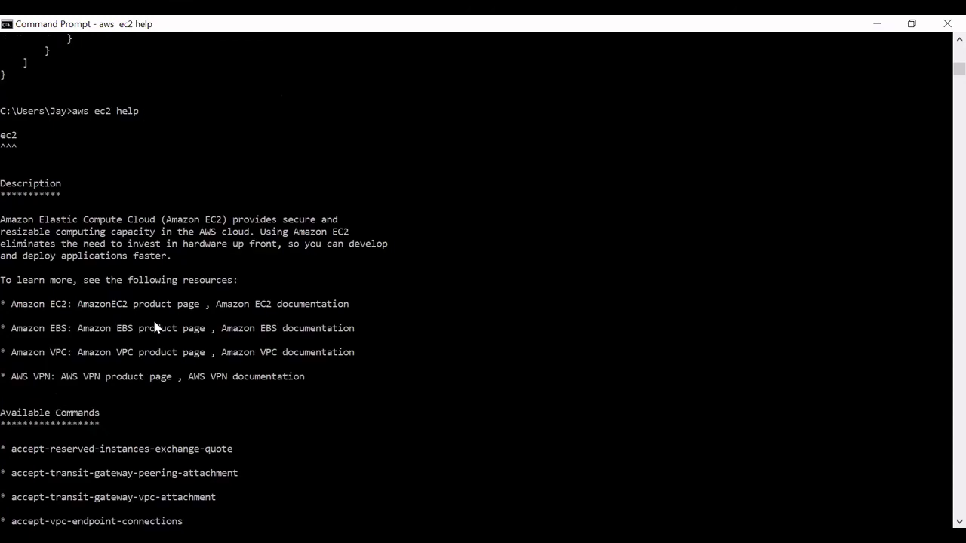
scroll(154, 326, "down", 6)
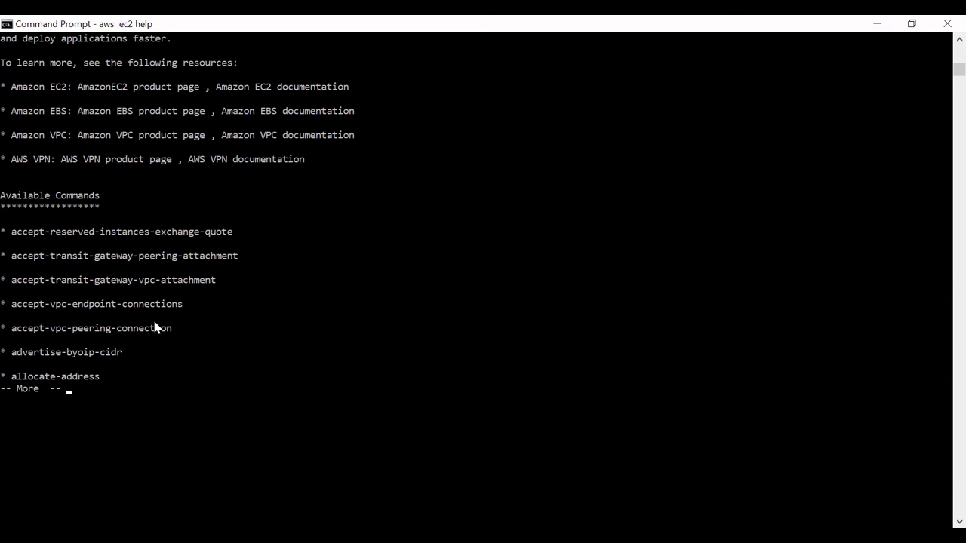
key("Return")
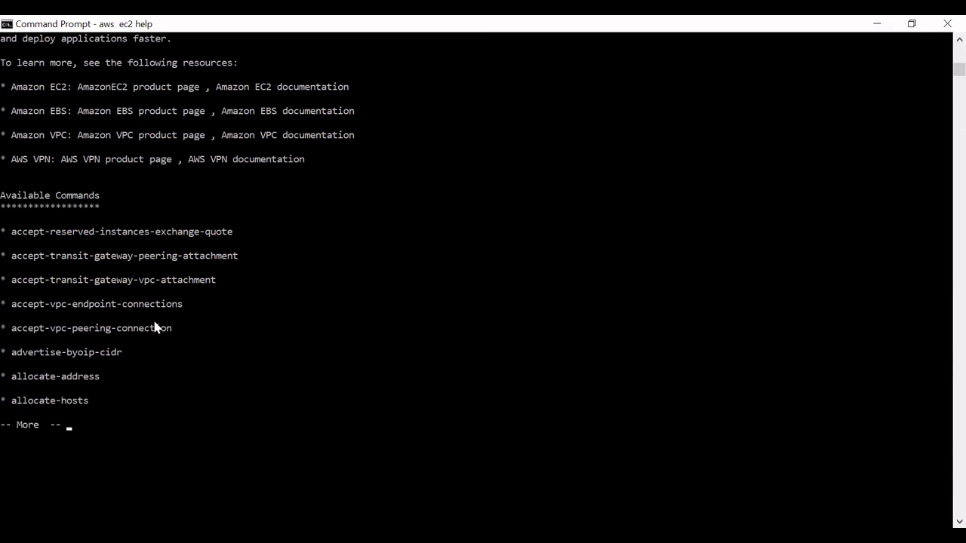
key("Return")
key("Return")
key("Return")
key("Return")
key("Return")
key("Return")
key("Return")
key("Return")
key("Return")
key("Return")
key("Return")
key("Return")
key("Return")
key("Return")
key("Return")
key("Return")
key("Return")
key("Return")
key("Return")
key("Return")
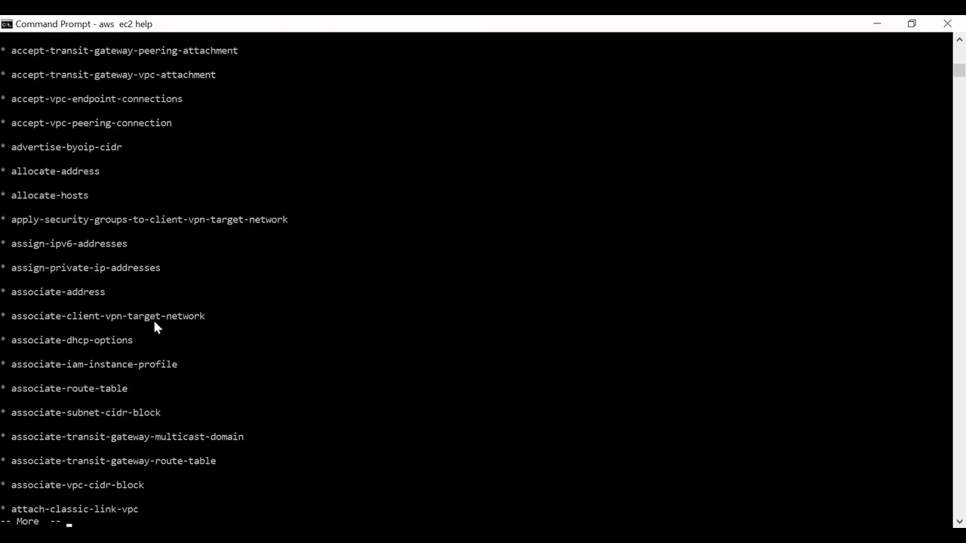
key("Return")
key("Return")
key("Return")
key("Return")
key("Return")
key("Return")
key("Return")
key("Return")
key("Return")
key("Return")
key("Return")
key("Return")
key("Return")
key("Return")
key("Return")
key("Return")
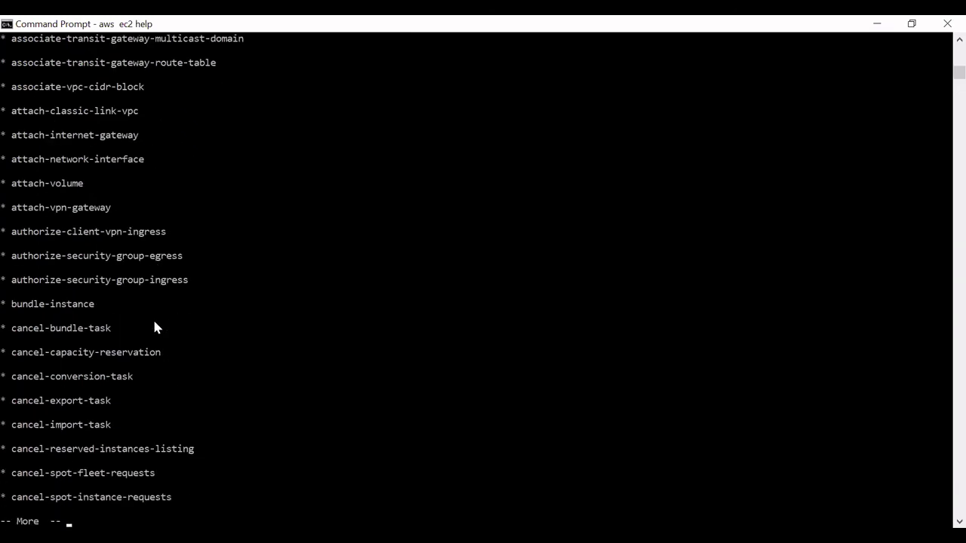
key("Return")
key("Return")
key("Return")
key("Return")
key("Return")
key("Return")
key("Return")
key("Return")
key("Return")
key("Return")
key("Return")
key("Return")
key("Return")
key("Return")
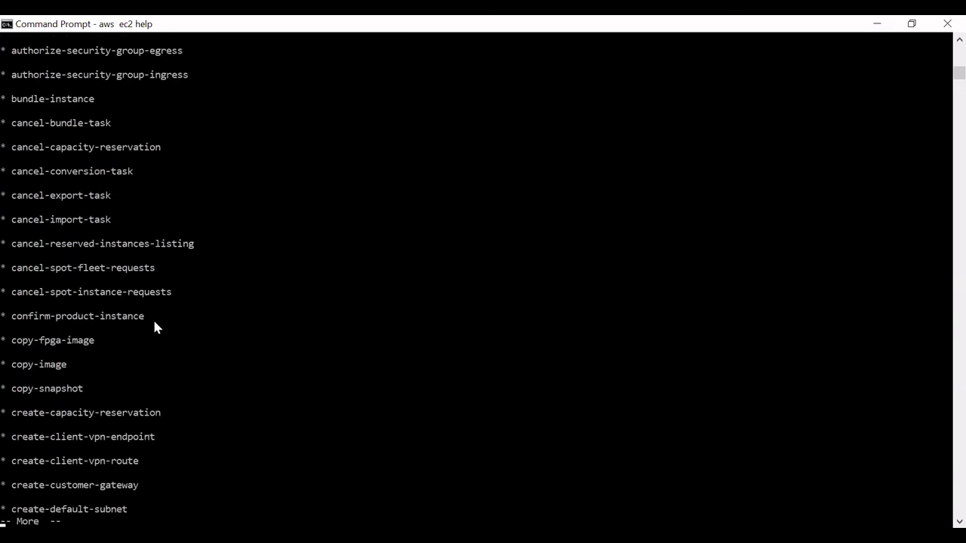
key("Return")
key("Return")
key("Return")
key("Return")
key("Return")
key("Return")
key("Return")
key("Return")
key("Return")
key("Return")
key("Return")
key("Return")
key("Return")
key("Return")
key("Return")
key("Return")
key("Return")
key("Return")
key("Return")
key("Return")
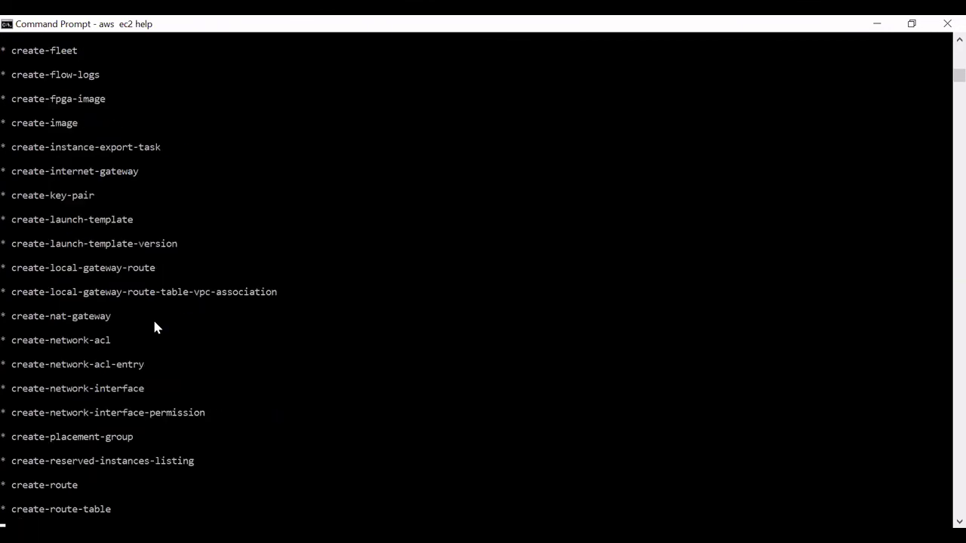
key("Return")
key("Return")
key("Return")
key("Return")
key("Return")
key("Return")
key("Return")
key("Return")
key("Return")
key("Return")
key("Return")
key("Return")
key("Return")
key("Return")
key("Return")
key("Return")
key("Return")
key("Return")
key("Return")
key("Return")
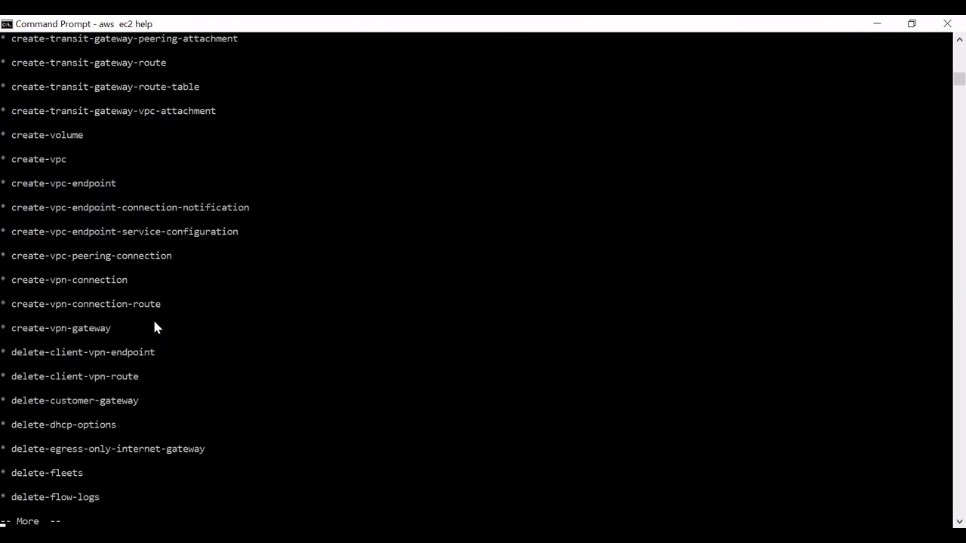
key("Return")
key("Return")
key("Return")
key("Return")
key("Return")
key("Return")
key("Return")
key("Return")
key("Return")
key("Return")
key("Return")
key("Return")
key("Return")
key("Return")
key("Return")
key("Return")
key("Return")
key("Return")
key("Return")
key("Return")
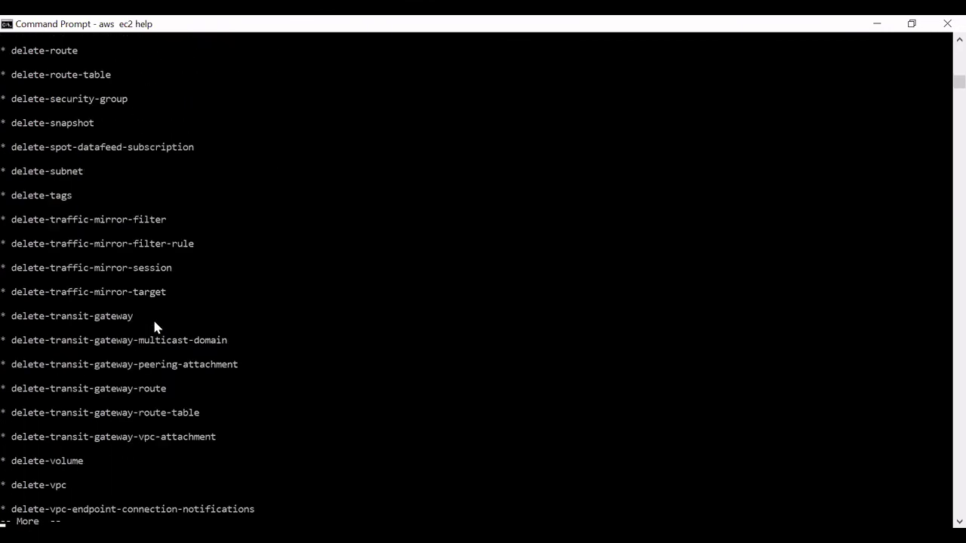
- Review the earlier session output, including the AWS service list, the stop-instances and start-instances commands, and the EC2 command list
scroll(286, 234, "up", 20)
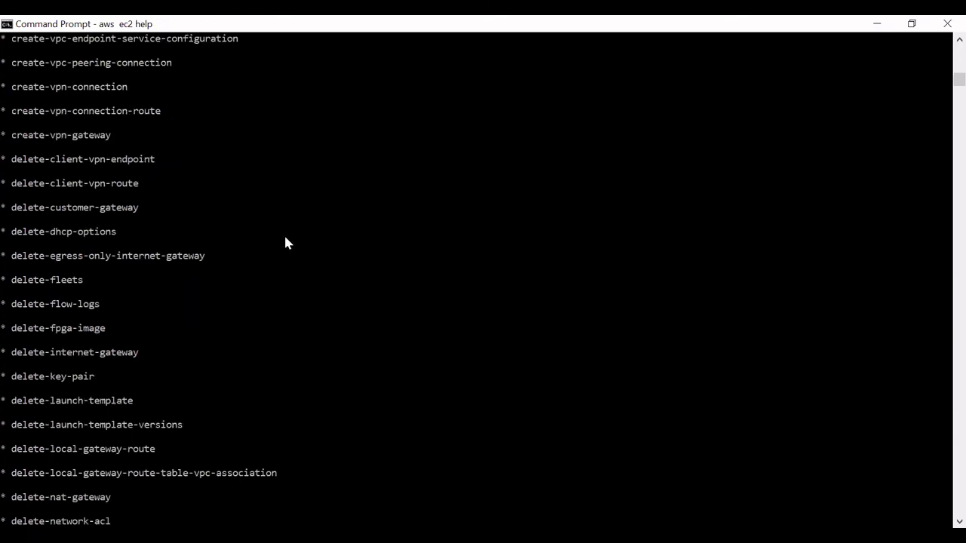
scroll(285, 242, "down", 20)
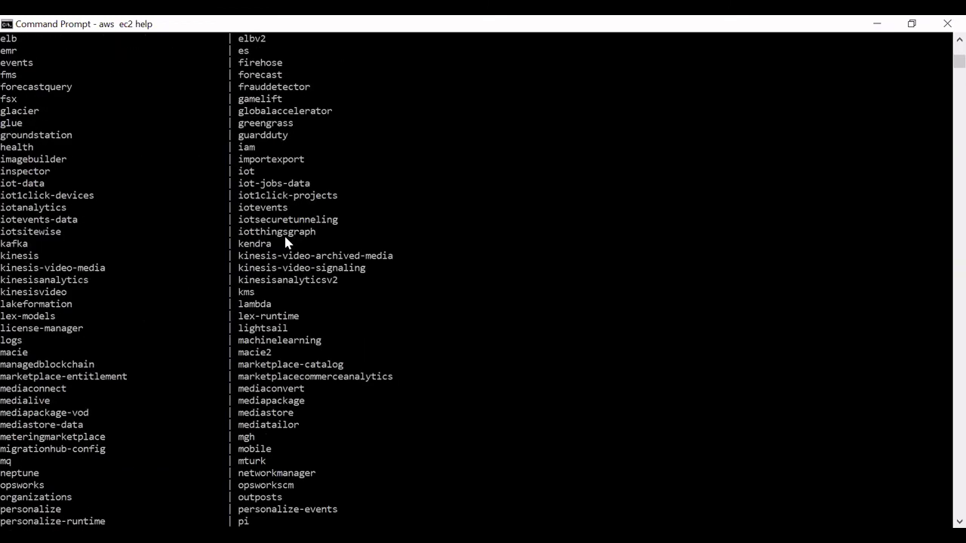
scroll(286, 240, "up", 7)
scroll(285, 240, "down", 20)
scroll(286, 237, "down", 5)
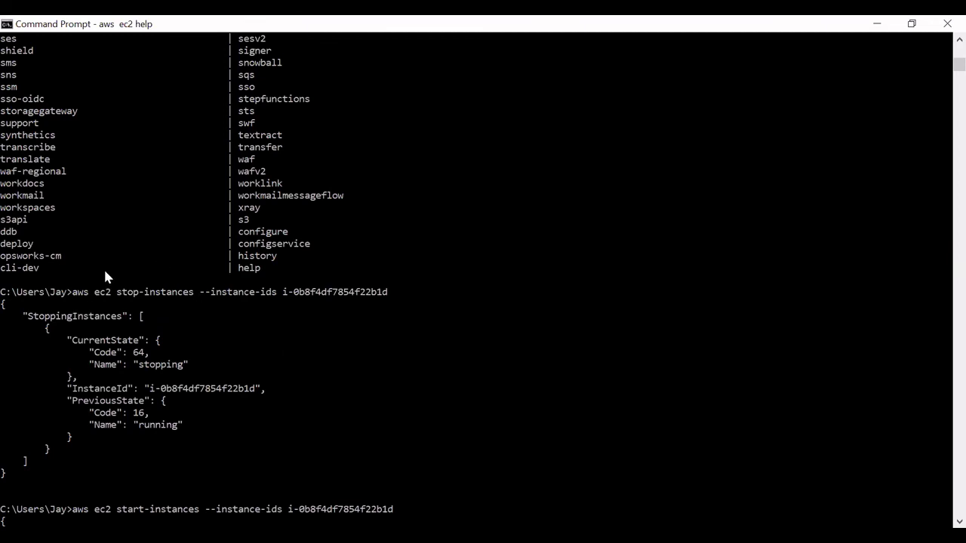
scroll(291, 429, "down", 20)
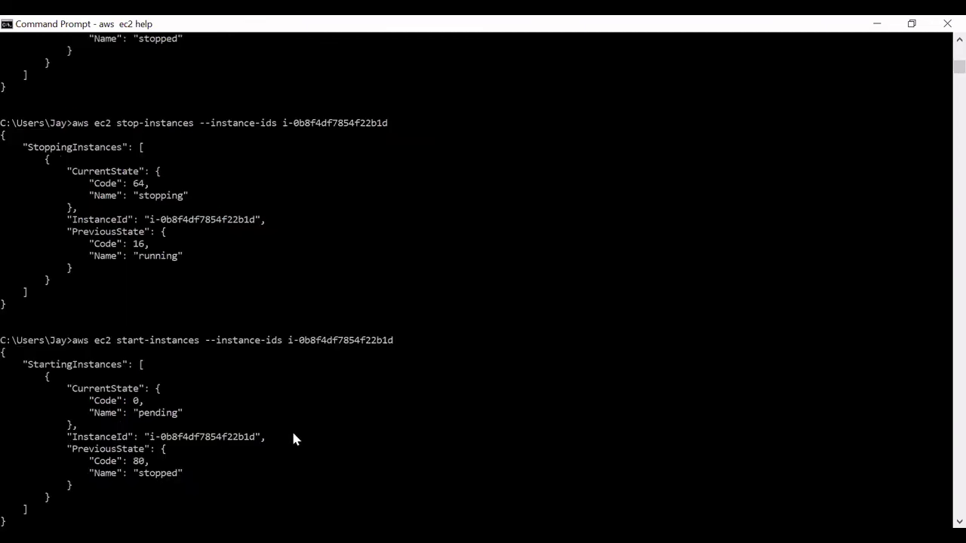
scroll(294, 436, "down", 20)
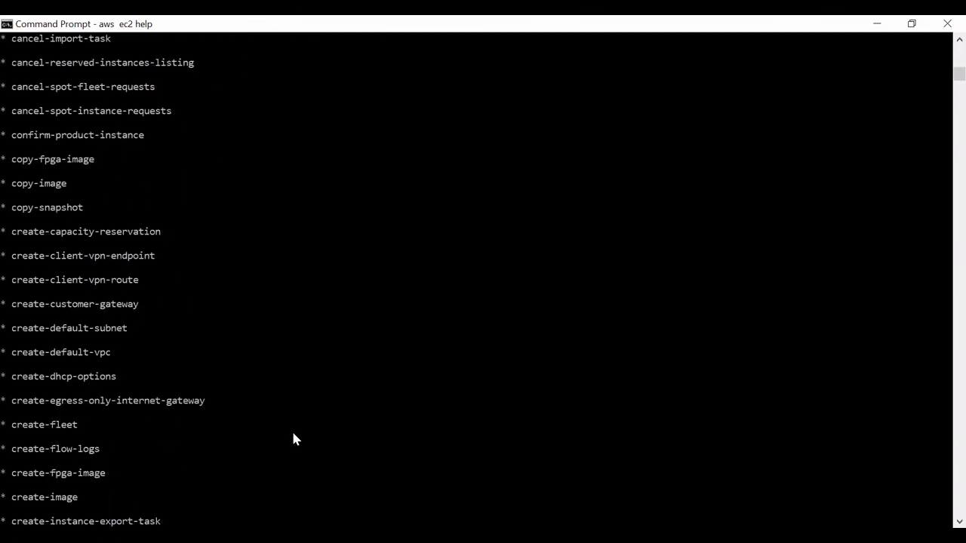
scroll(294, 434, "down", 6)
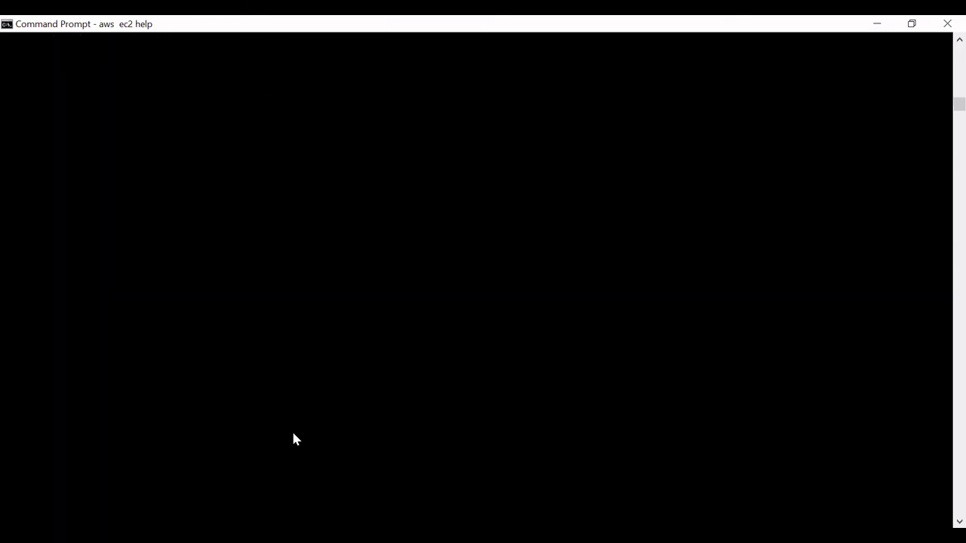
scroll(332, 385, "up", 20)
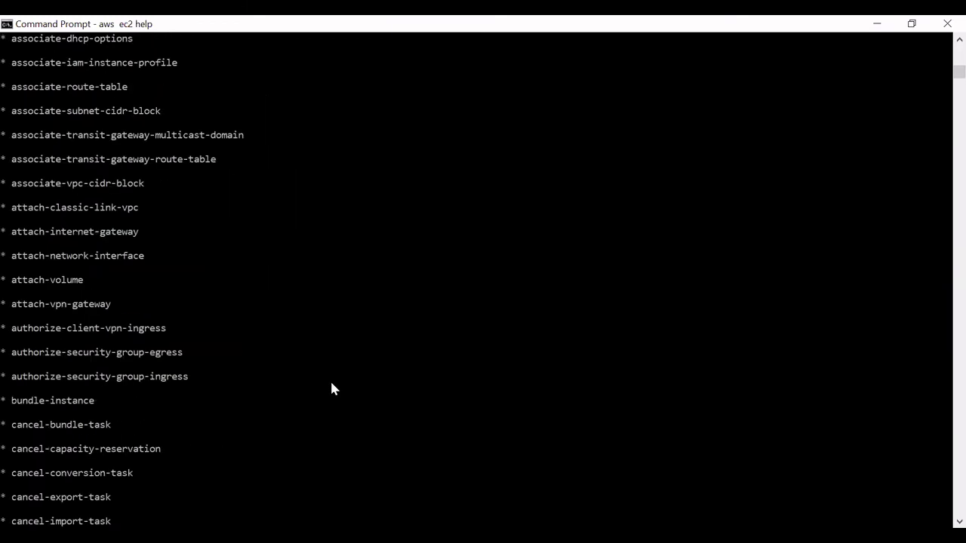
scroll(331, 385, "up", 20)
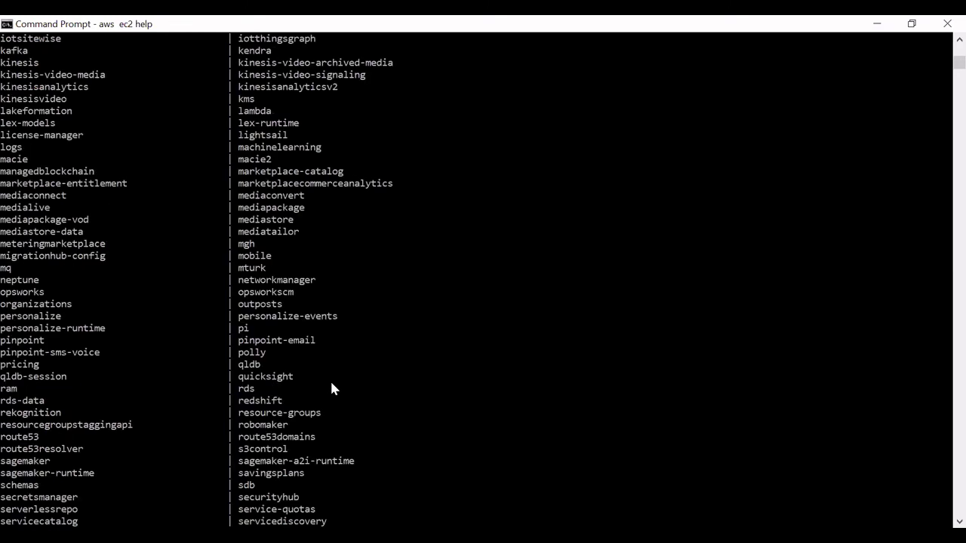